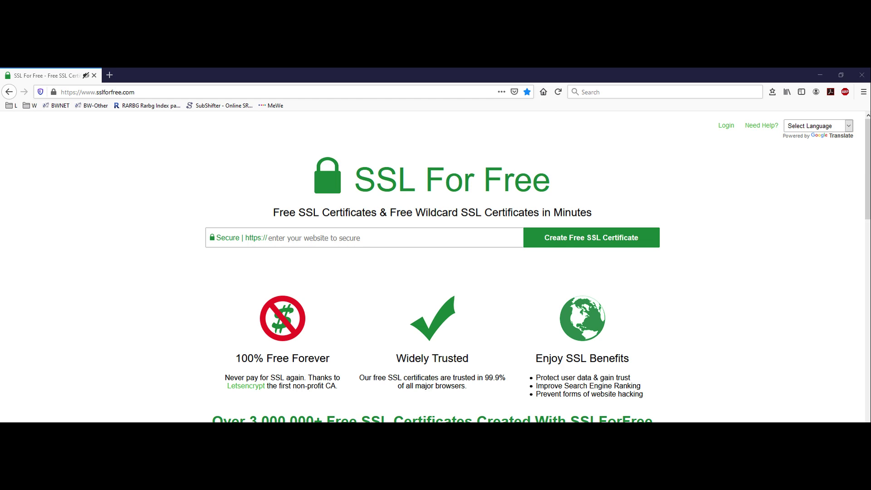
type("www")
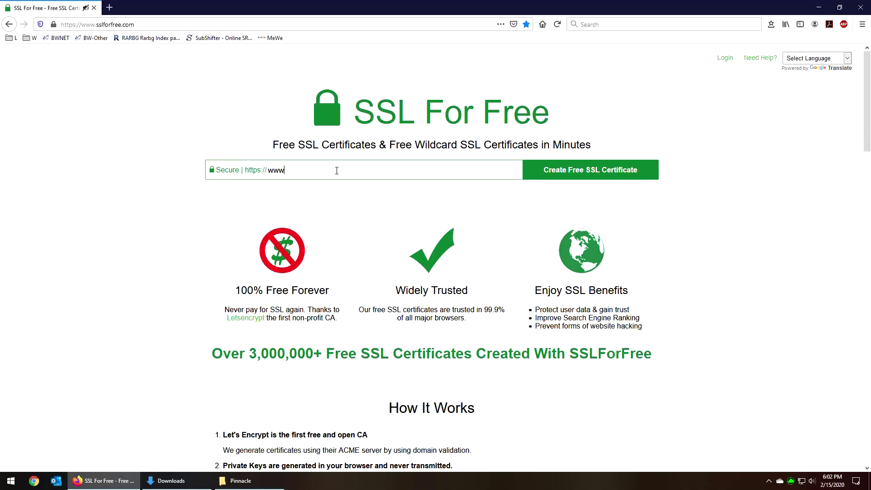
type(".bismarckweather.net bismarckweather.net")
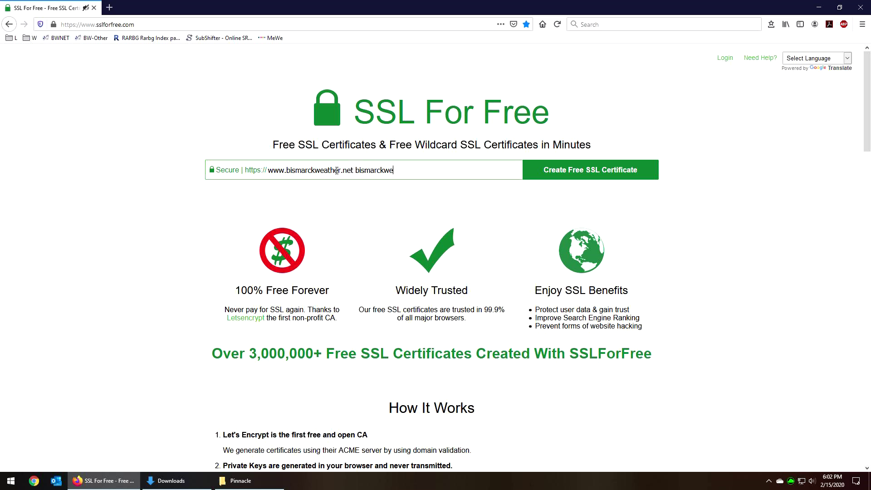
left_click(551, 171)
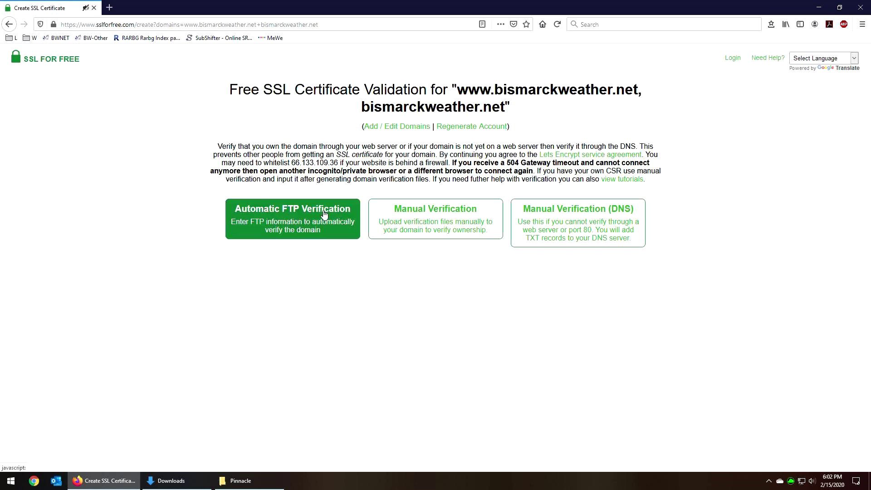
Verify the domain automatically over FTP, filling in the saved bismarckweather.net user and password, and generate the certificate
left_click(325, 213)
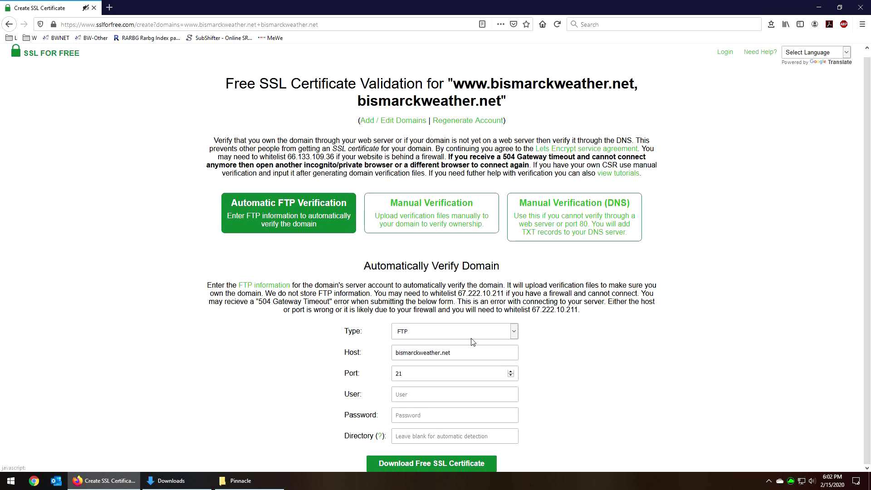
left_click(426, 400)
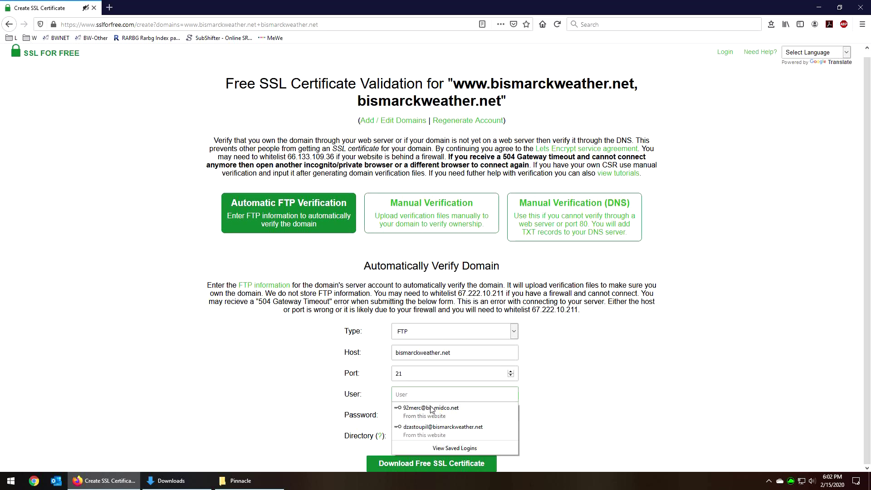
left_click(433, 429)
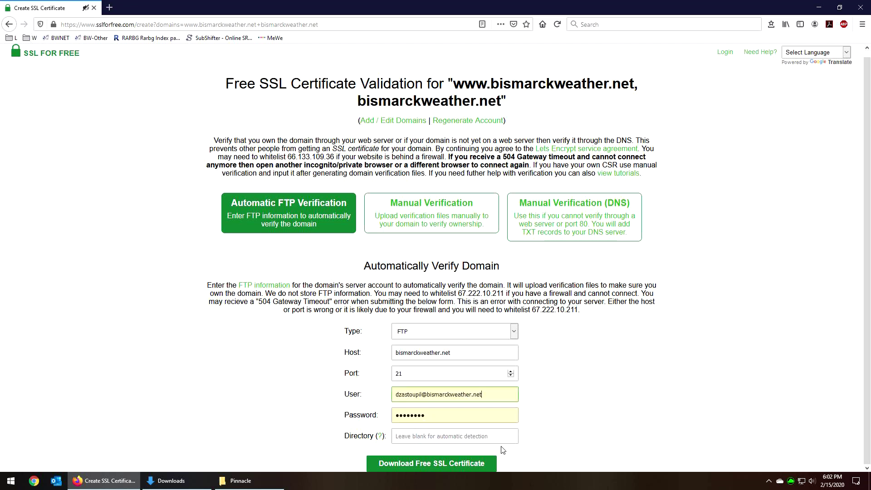
left_click(460, 467)
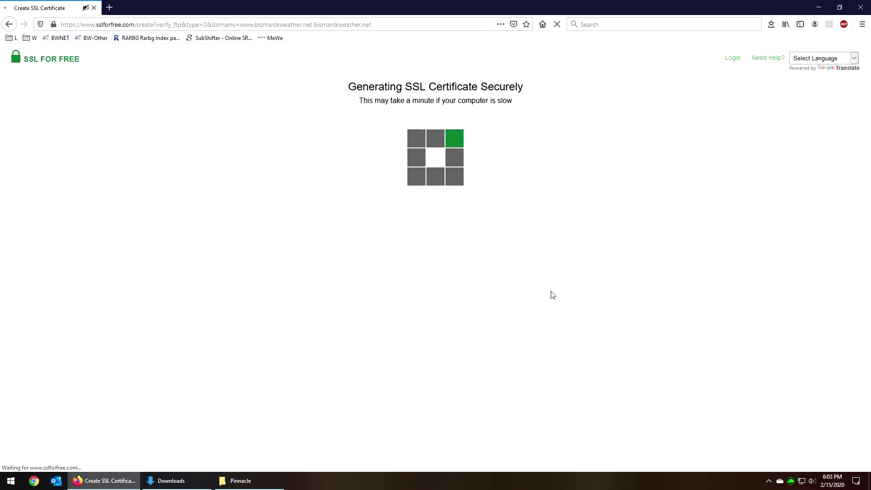
Download all the SSL certificate files as sslforfree.zip into Downloads, replacing the existing archive
scroll(525, 234, "down", 2)
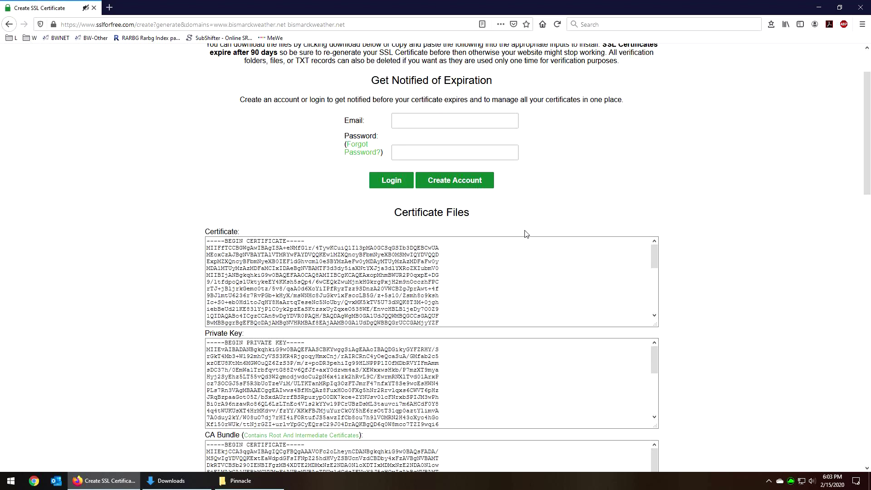
scroll(522, 233, "down", 7)
left_click(431, 269)
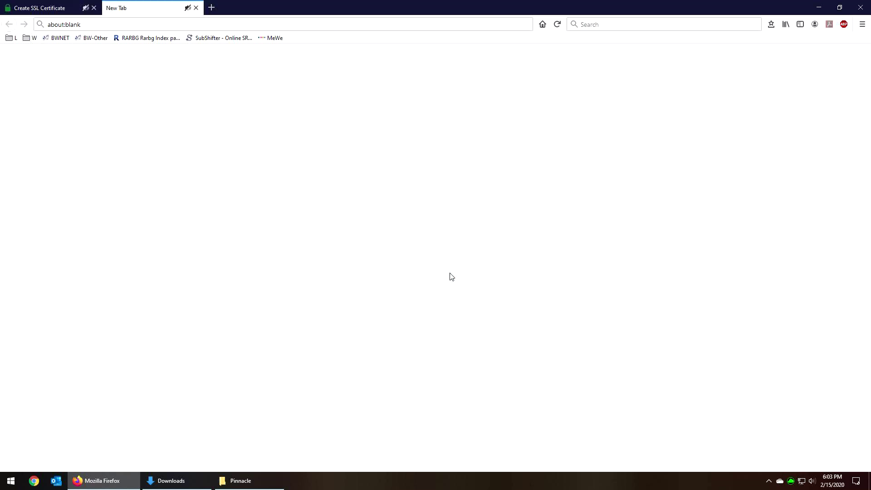
left_click(353, 231)
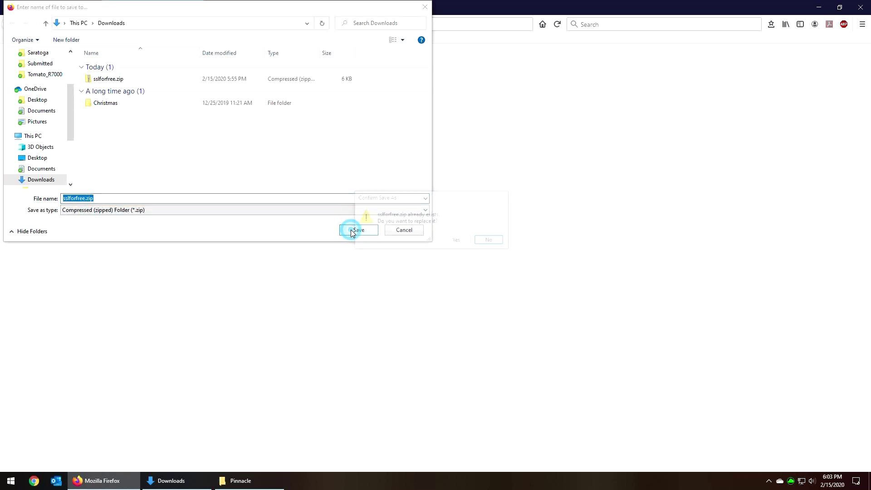
left_click(462, 244)
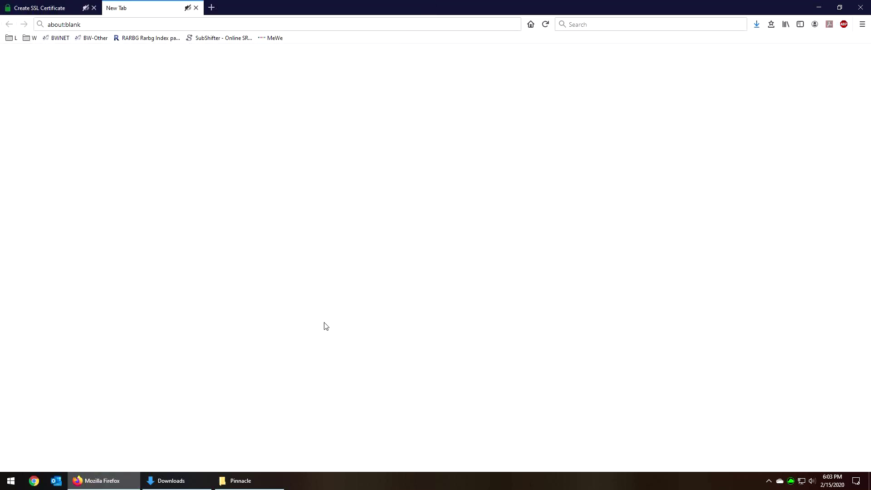
Copy ca_bundle.crt, certificate.crt and private.key out of sslforfree.zip into the Downloads folder
left_click(188, 482)
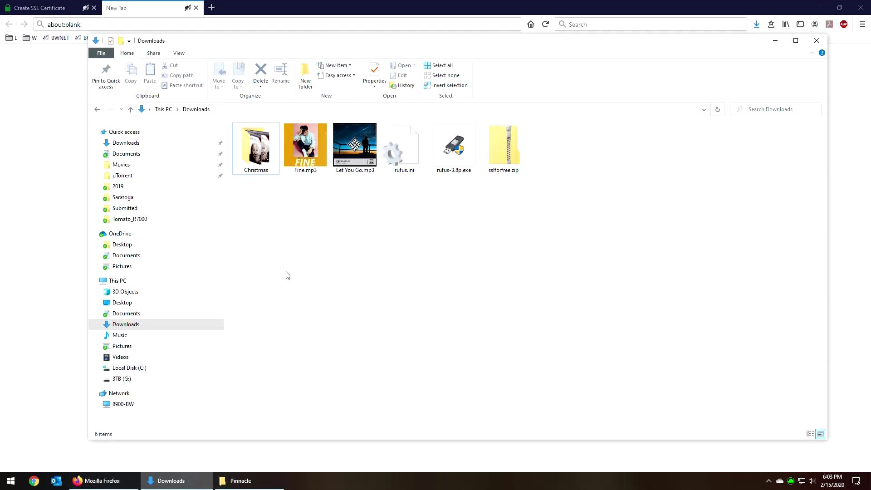
double_click(510, 161)
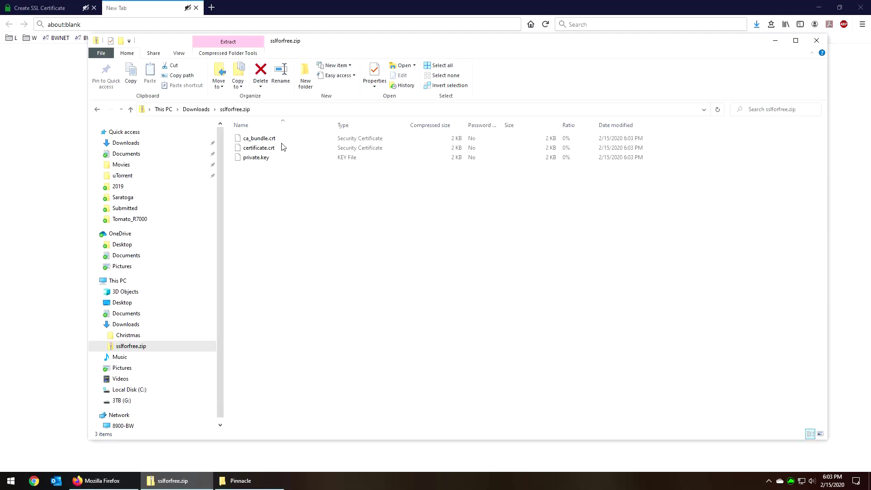
left_click(273, 138)
left_click(269, 160, "shift")
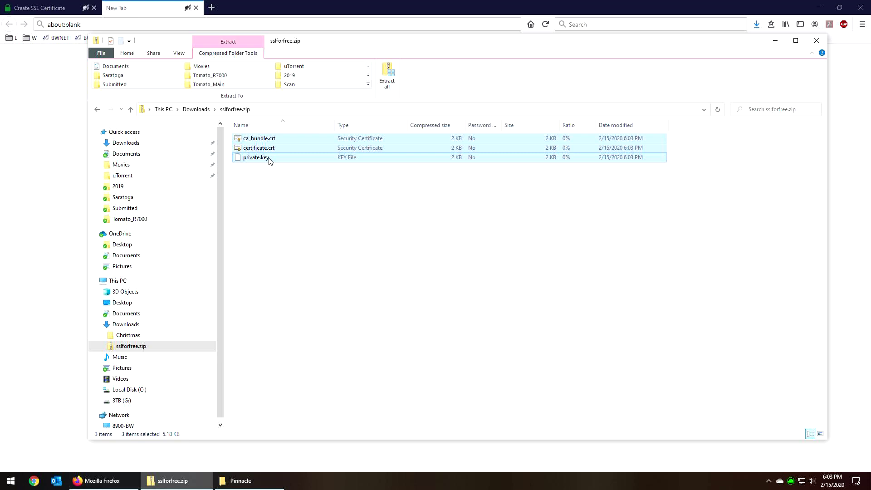
key("alt+Left")
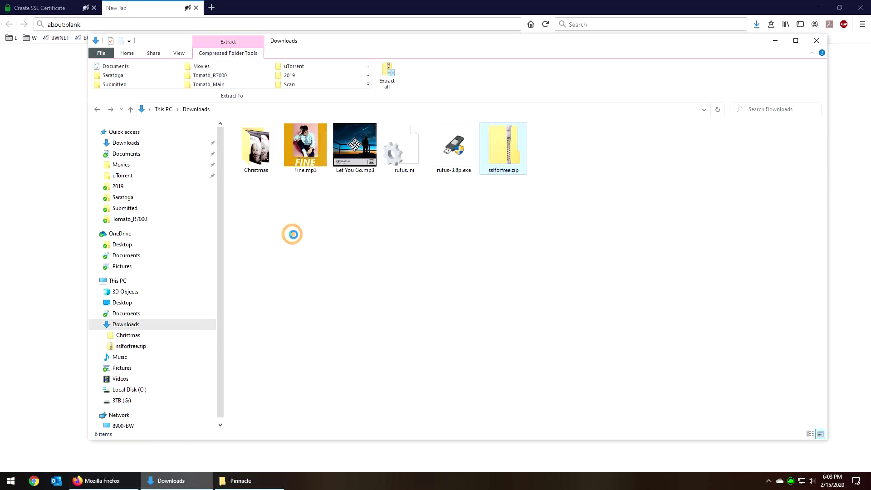
right_click(292, 233)
left_click(314, 305)
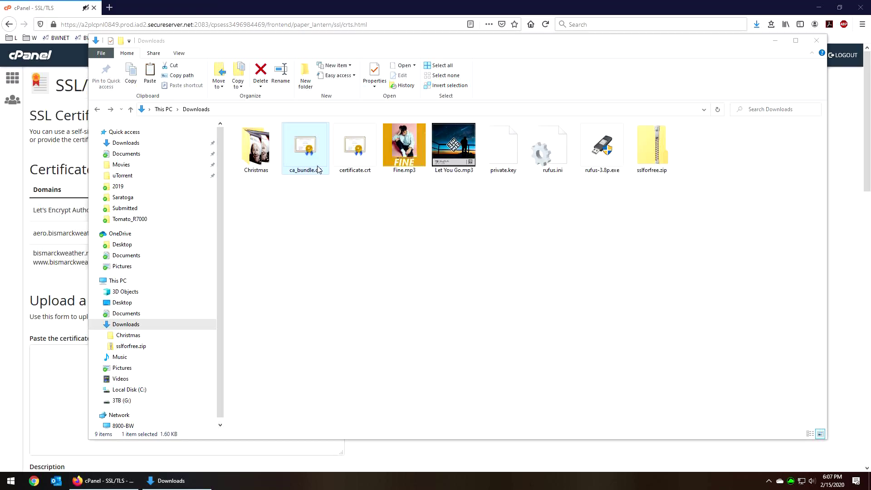
left_click(317, 166)
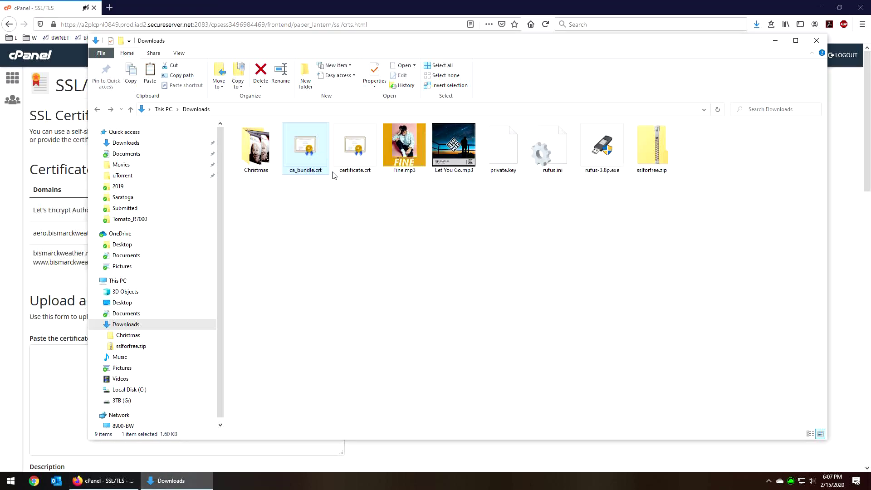
left_click(371, 163)
left_click(488, 160, "ctrl")
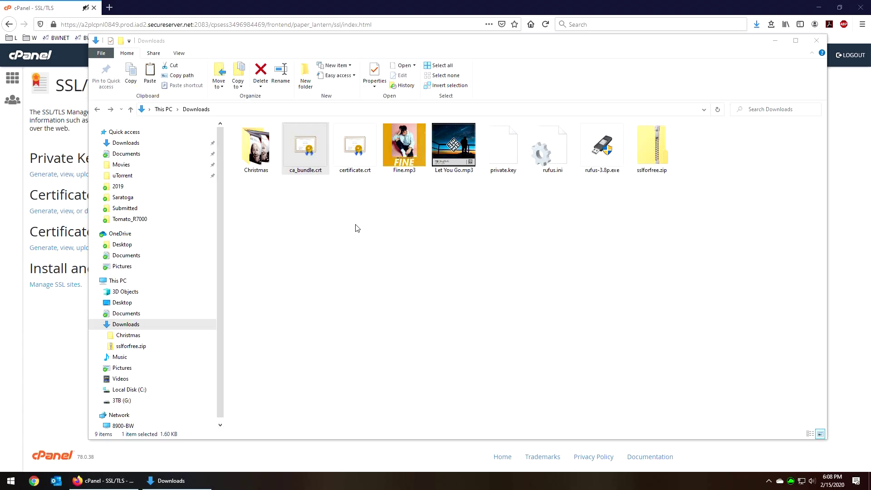
double_click(312, 155)
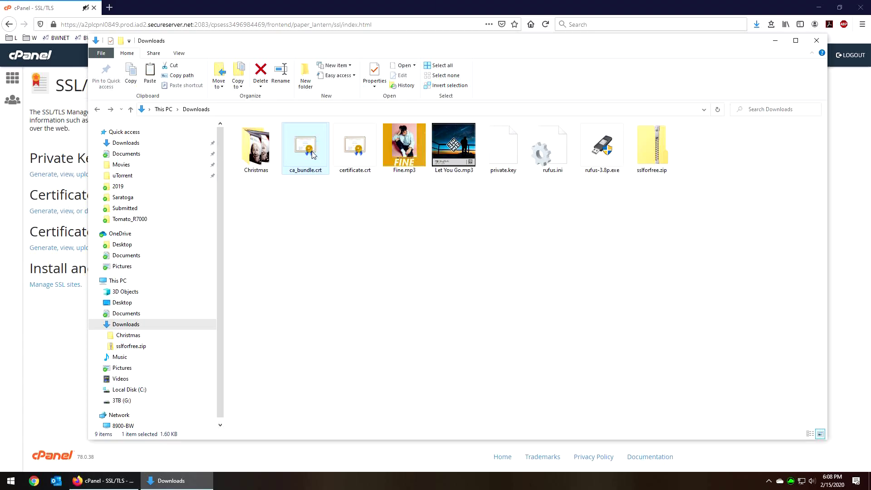
Switch to cPanel's SSL certificates page and upload ca_bundle.crt with the description "Let's Encrypt"
left_click(69, 328)
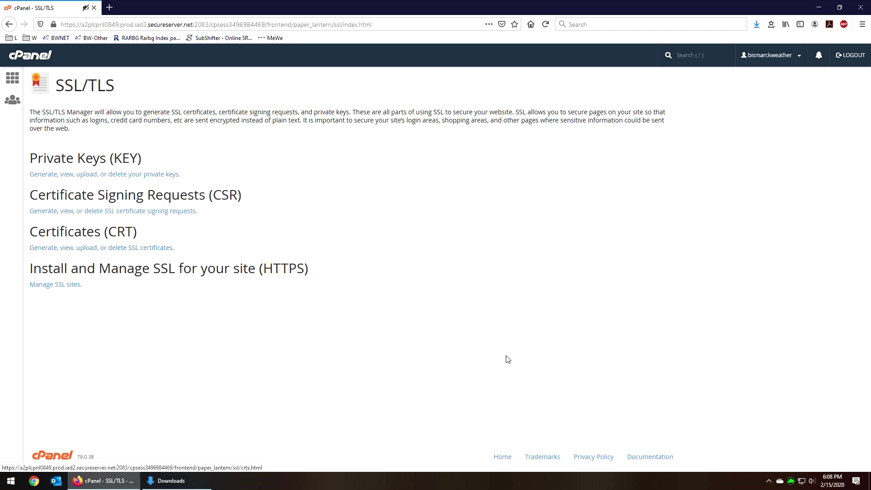
left_click(156, 248)
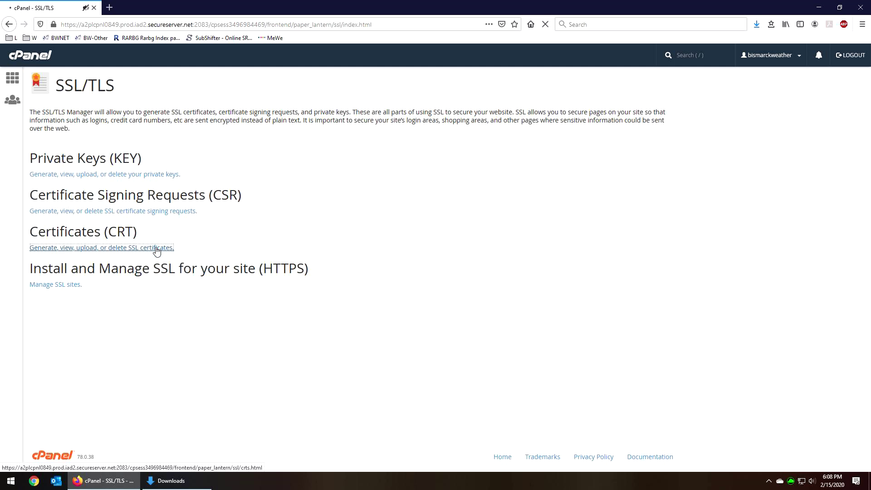
scroll(242, 280, "down", 6)
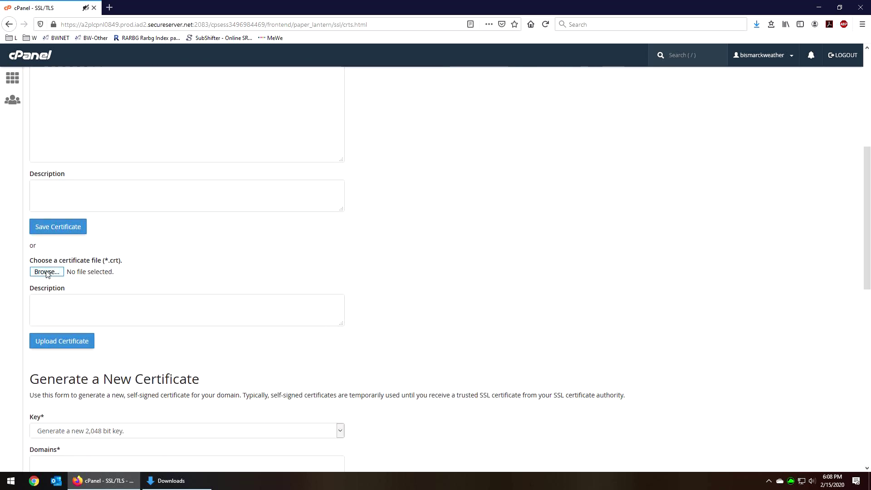
left_click(46, 272)
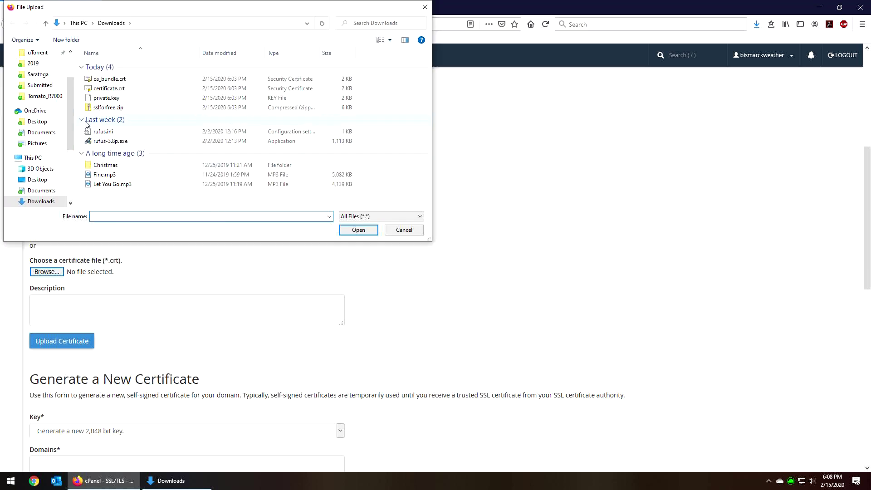
scroll(62, 87, "up", 2)
double_click(123, 80)
left_click(86, 310)
type("Let's Encrypt")
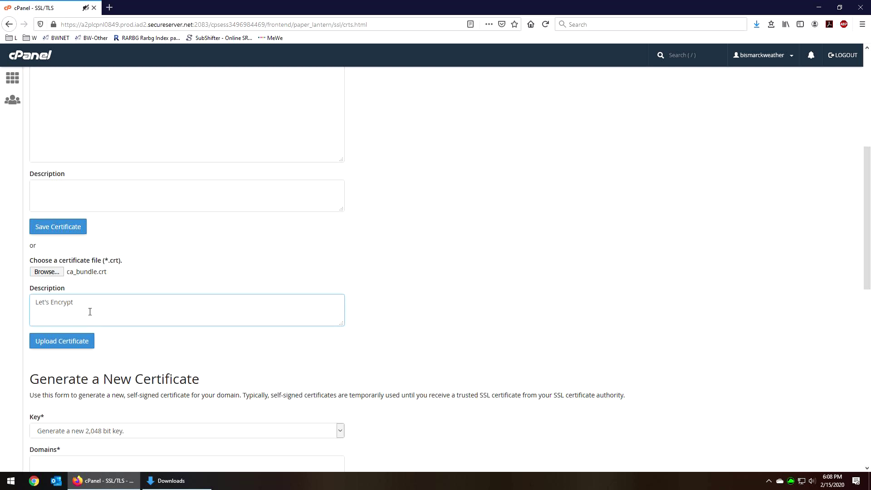
left_click(70, 339)
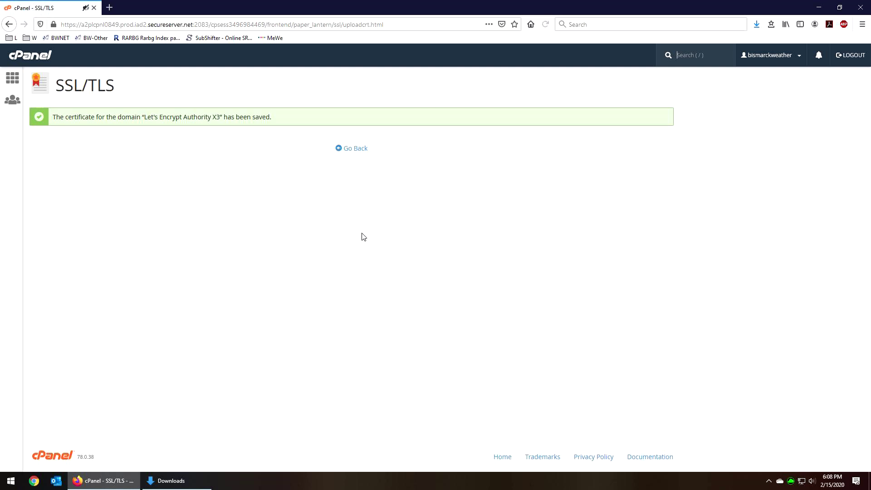
Return to the list of certificates on the server and check the Let's Encrypt Authority X3 entry and its expiration
left_click(356, 149)
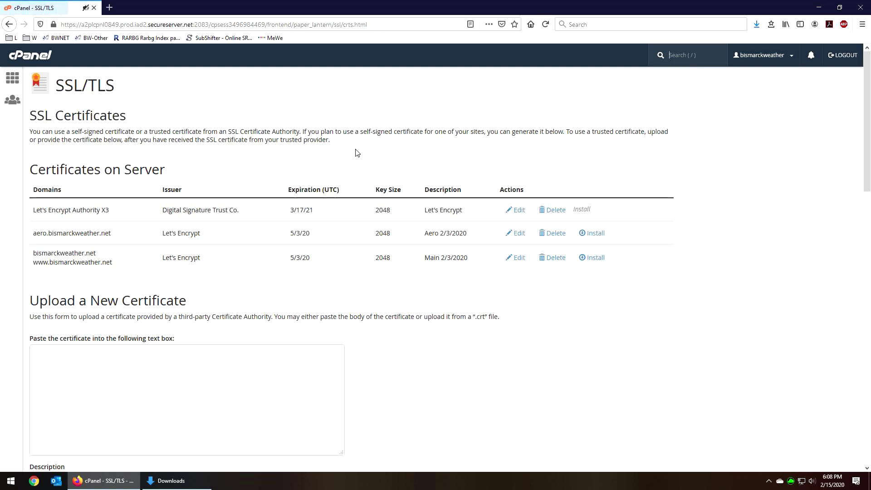
mouse_move(33, 210)
left_mouse_down()
mouse_move(399, 214)
mouse_move(286, 218)
left_mouse_up()
left_click(302, 213)
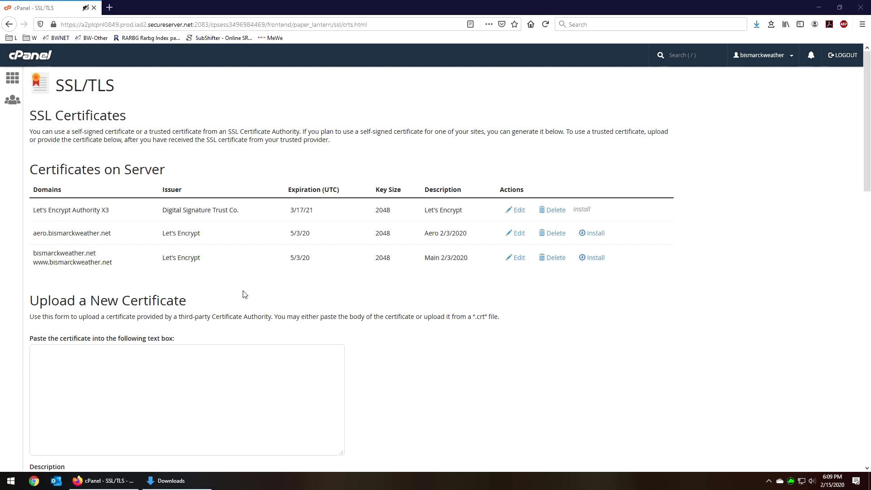
Upload certificate.crt as a new certificate with the description "Main site 2/15/2020"
scroll(255, 324, "down", 6)
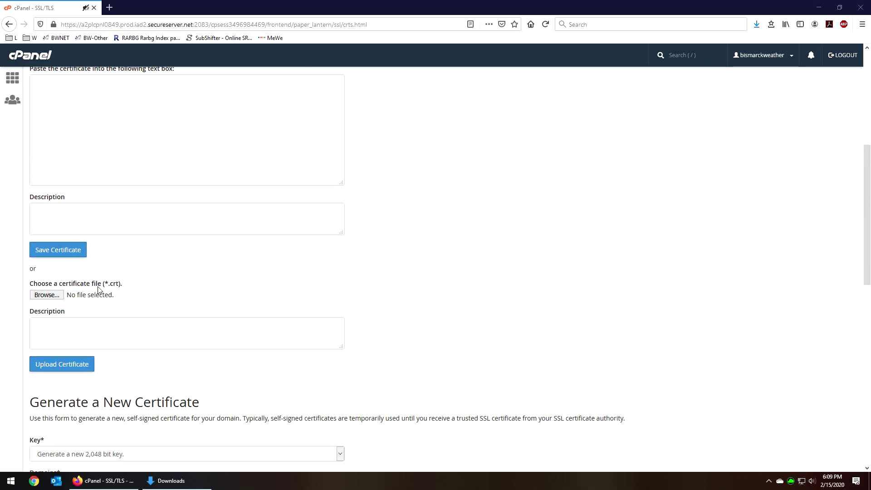
left_click(50, 297)
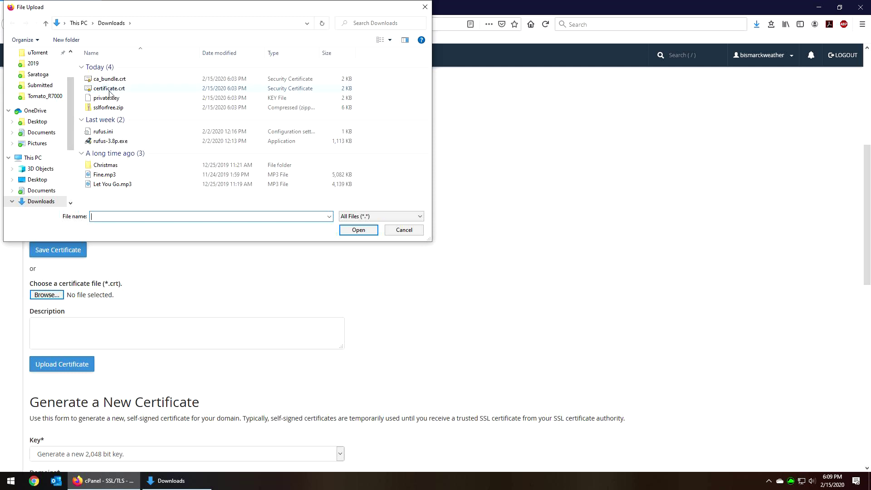
double_click(114, 89)
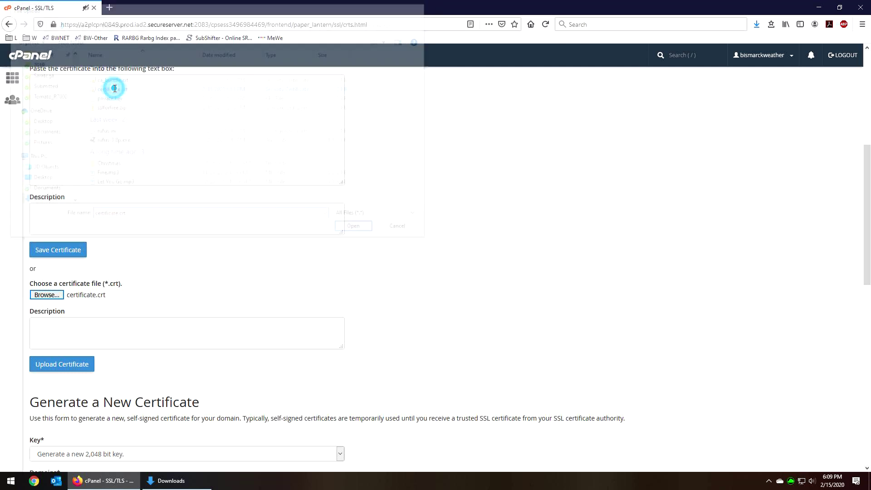
left_click(128, 333)
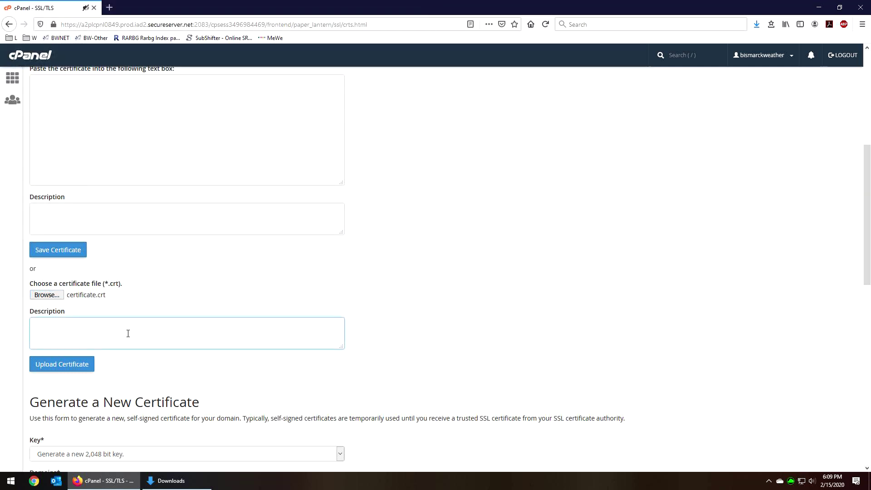
type("Main site 2/15/2020")
left_click(80, 366)
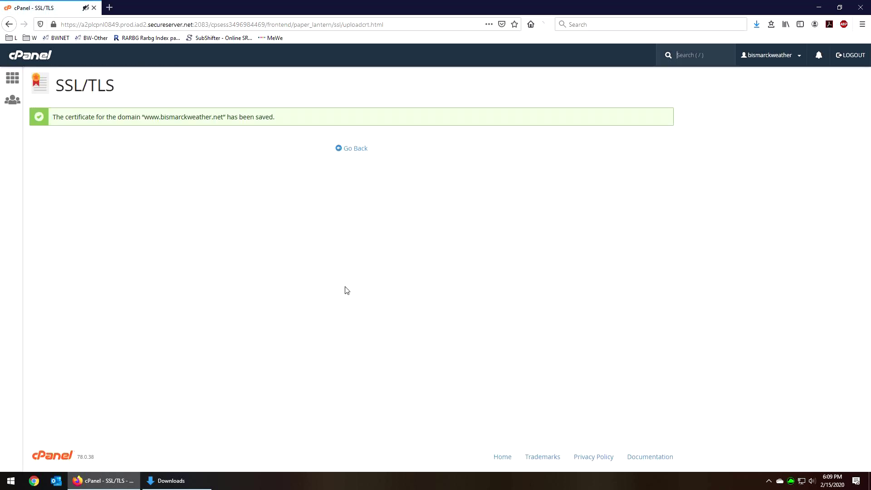
Return to the certificate list and compare the "Main 2/3/2020" entry with the "Main site 2/15/2020" entry
left_click(356, 149)
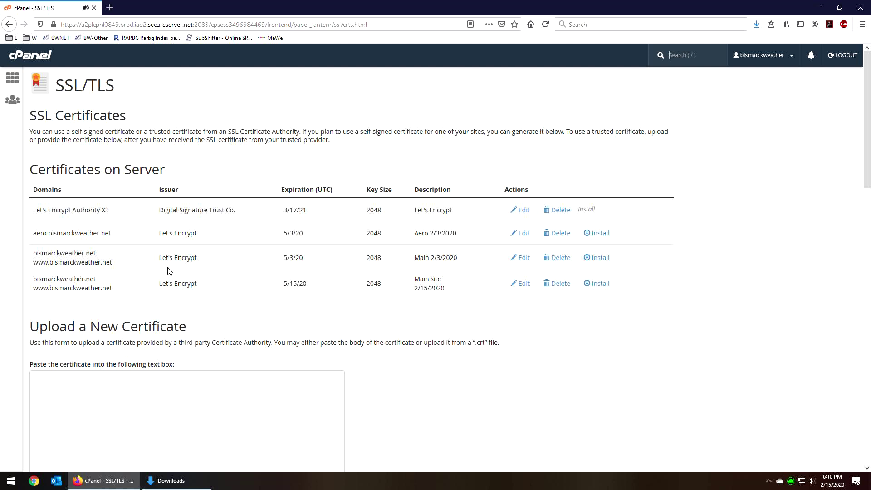
left_click_drag(467, 259, 405, 262)
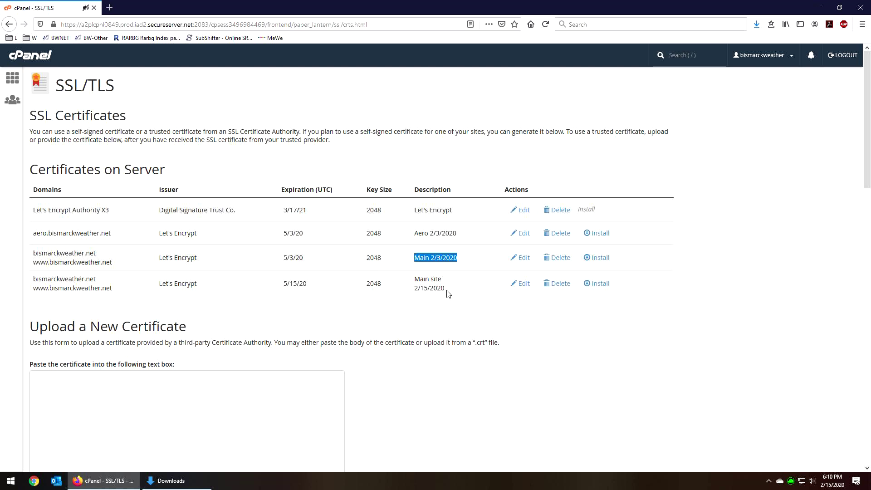
left_click_drag(447, 289, 39, 289)
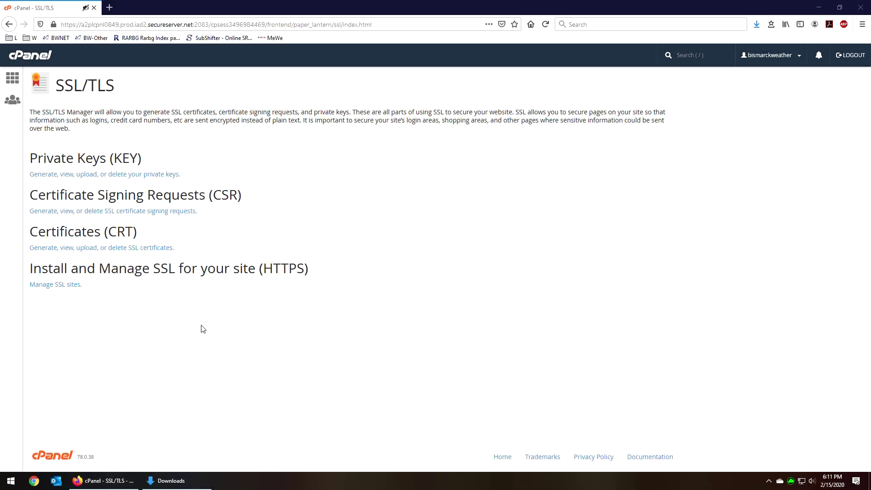
Upload private.key as a new private key with the description "Main 2/15/2020" and check its entry in the server's key list
left_click(91, 175)
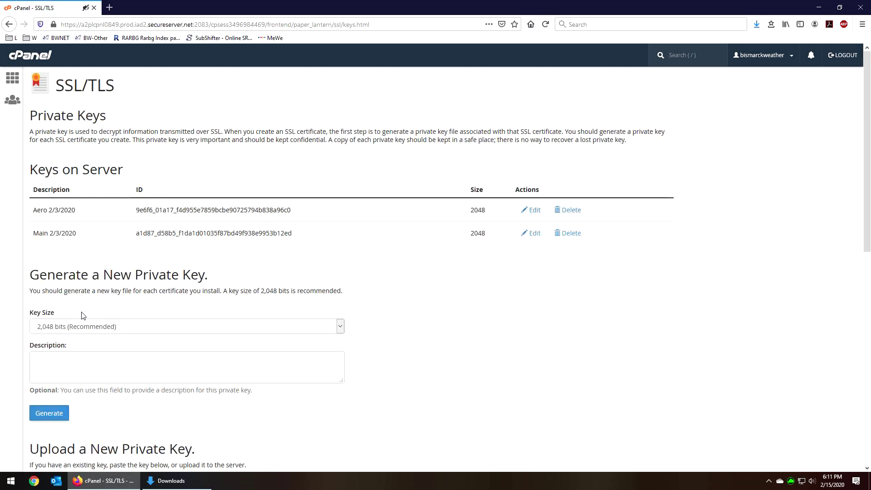
scroll(83, 308, "down", 8)
scroll(84, 307, "down", 2)
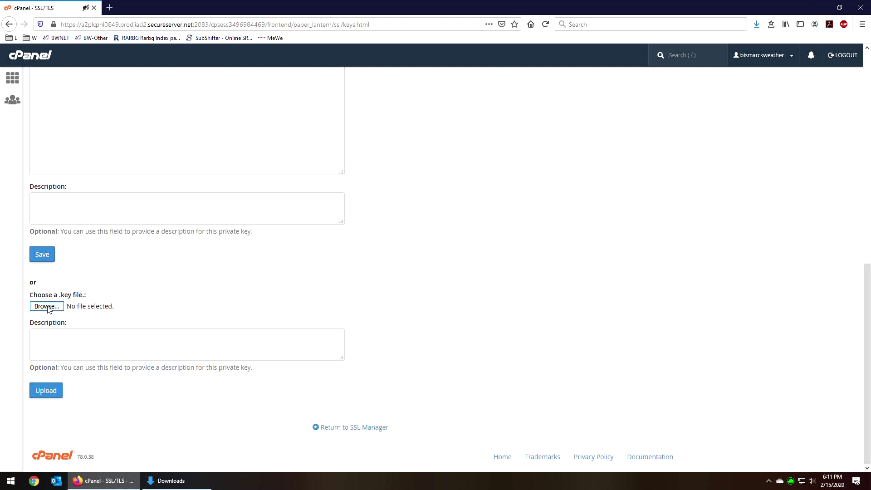
left_click(46, 307)
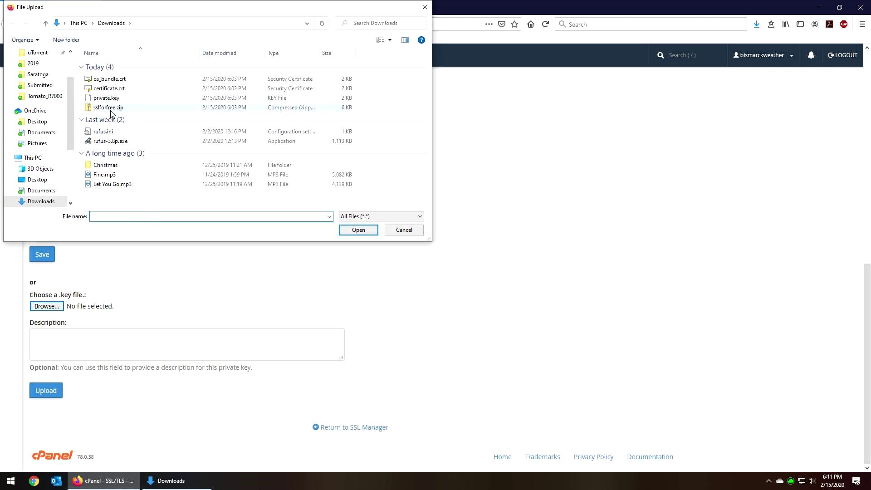
left_click(113, 98)
left_click(358, 230)
left_click(86, 343)
type("Ma")
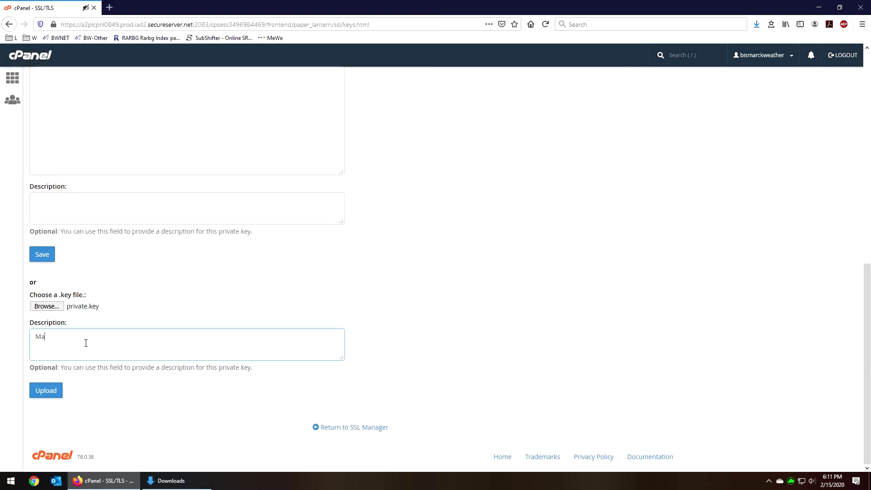
type("in 2/15/2020")
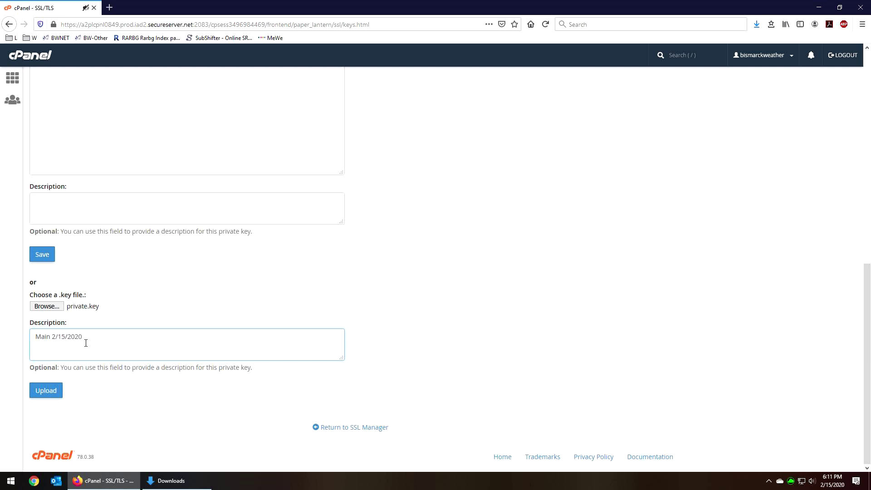
left_click(58, 391)
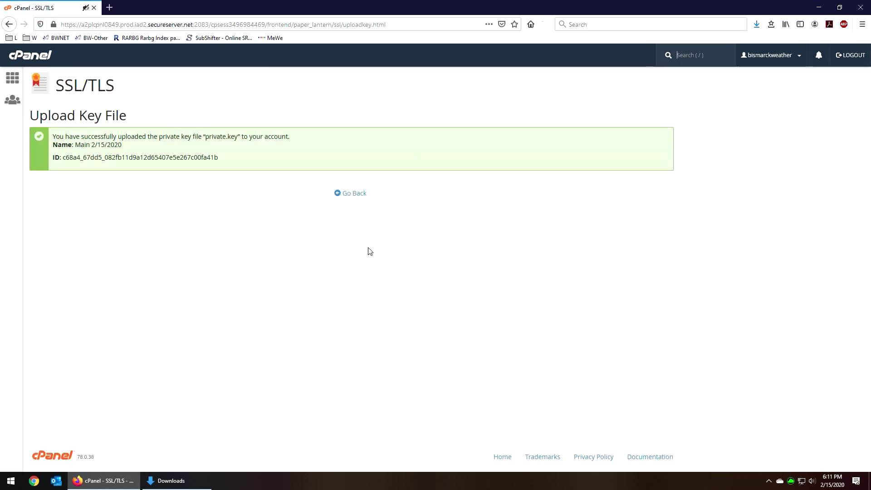
left_click(354, 195)
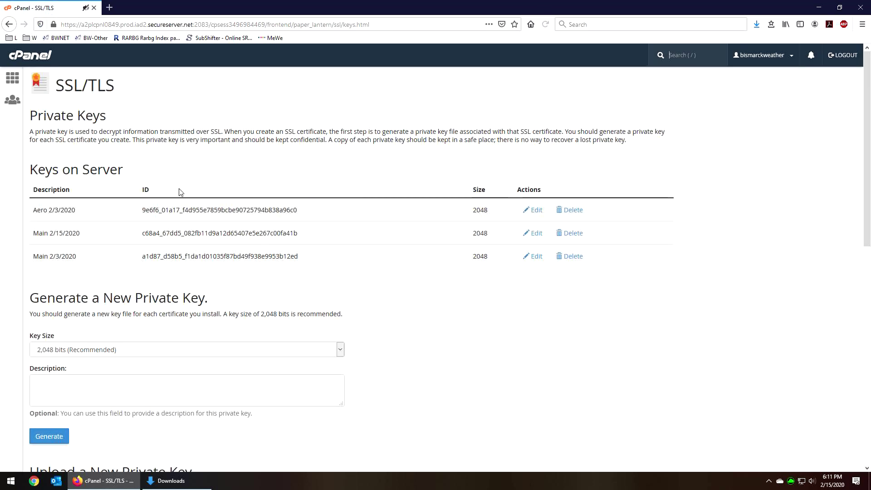
left_click_drag(86, 233, 28, 232)
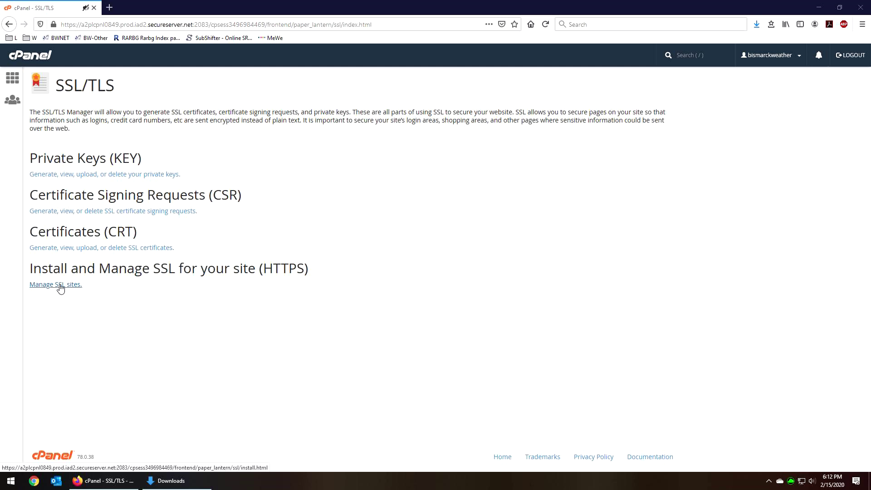
Start updating the certificate for bismarckweather.net among the installed SSL websites and autofill the certificate, key and CA bundle by domain
left_click(61, 286)
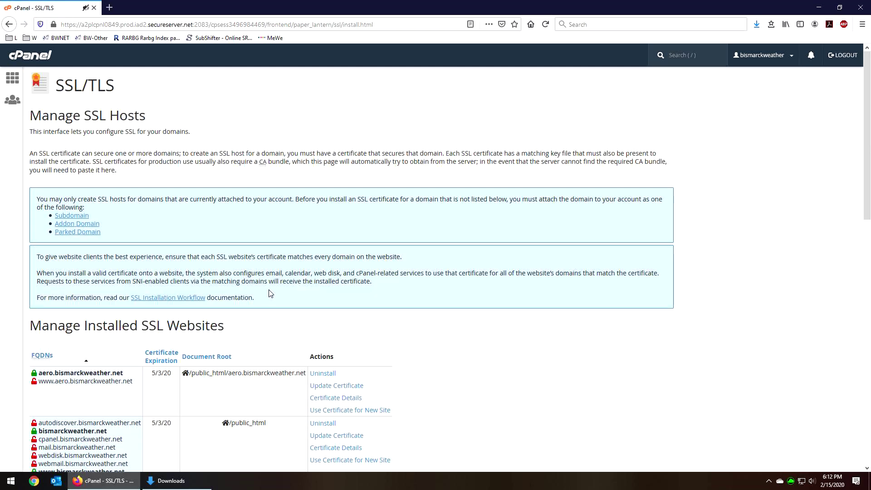
scroll(270, 294, "down", 2)
scroll(270, 294, "down", 3)
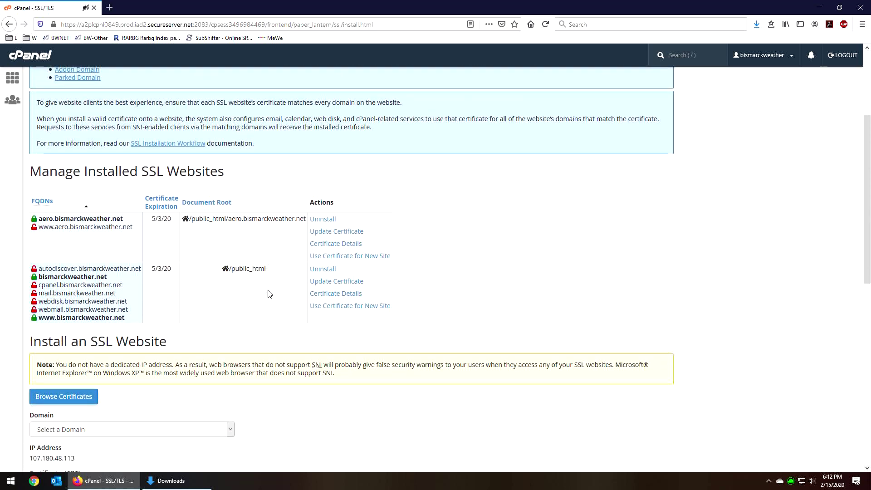
scroll(270, 294, "down", 3)
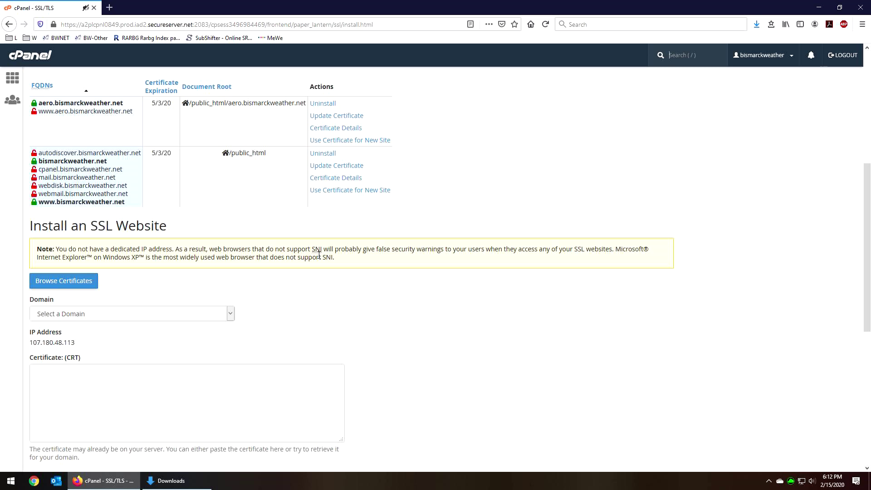
left_click(349, 166)
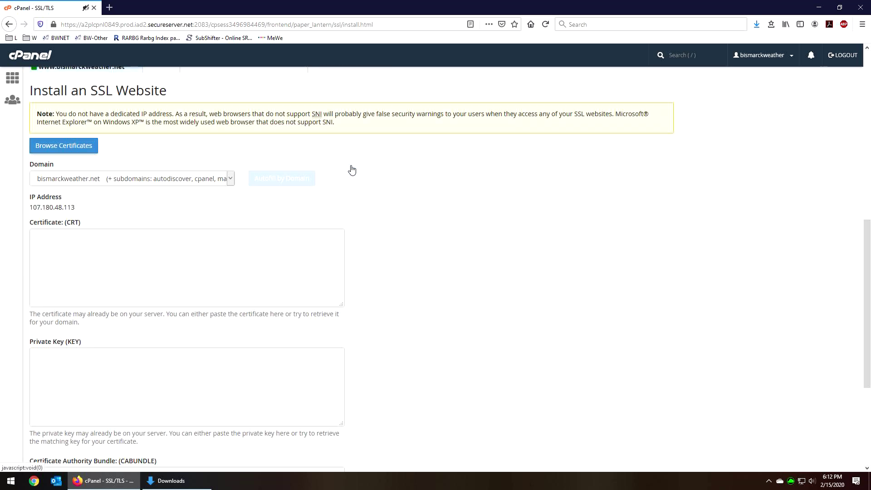
scroll(100, 237, "down", 3)
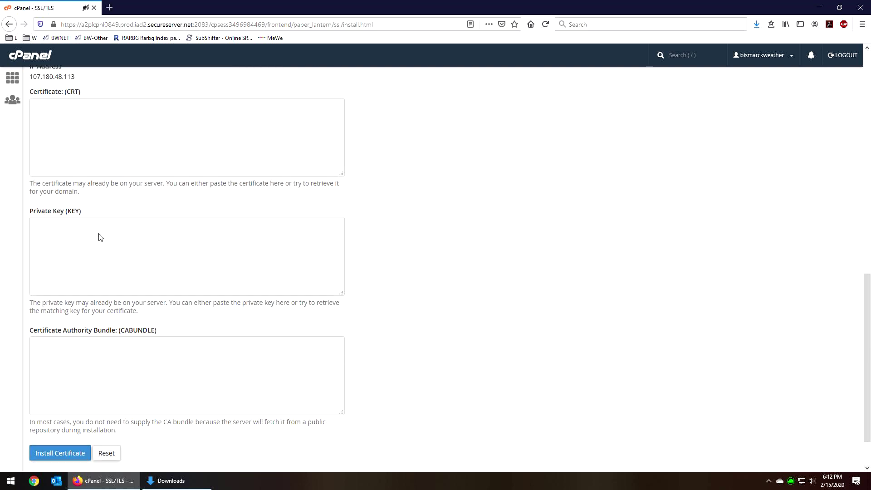
scroll(97, 238, "up", 5)
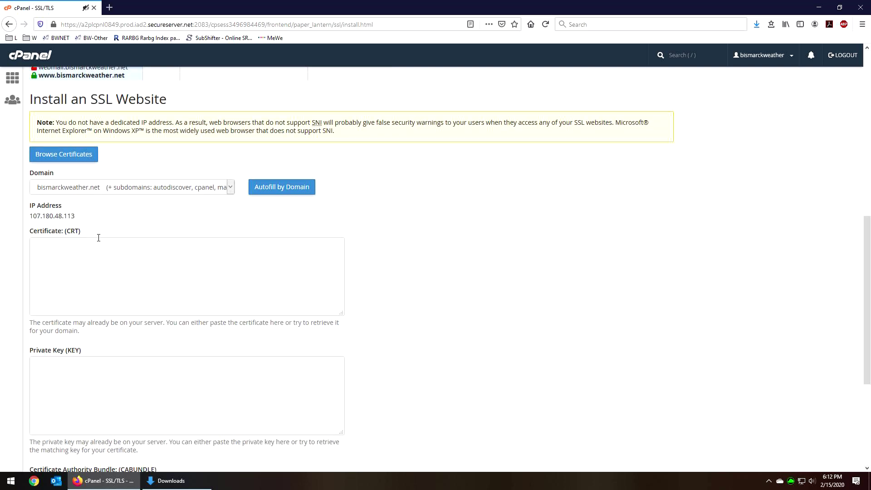
left_click(231, 187)
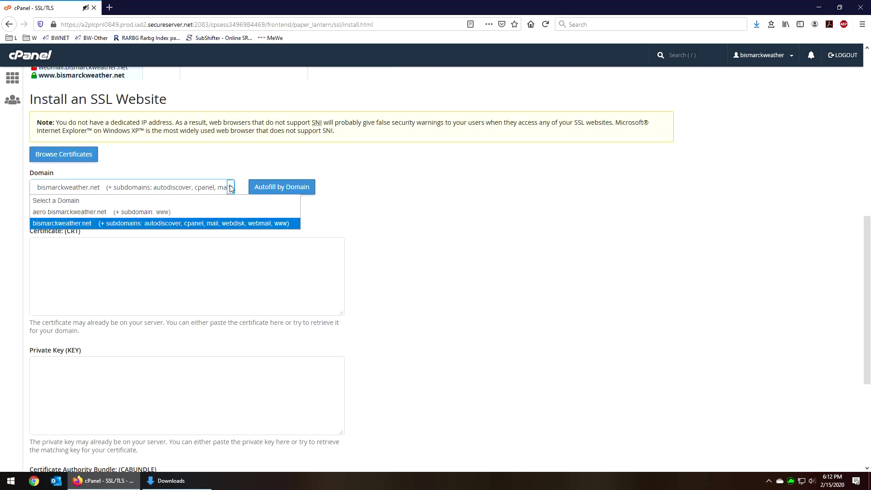
left_click(218, 223)
left_click(284, 188)
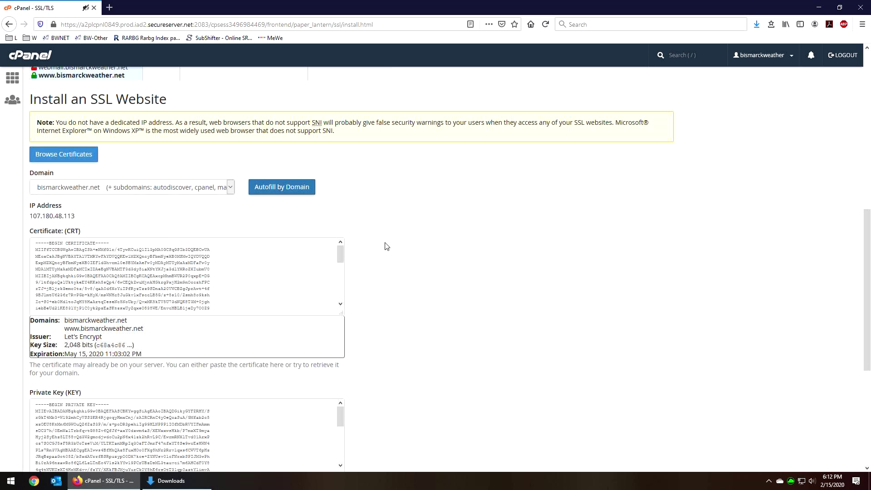
Check the autofilled certificate's expiration date and install the certificate on bismarckweather.net
scroll(387, 246, "down", 3)
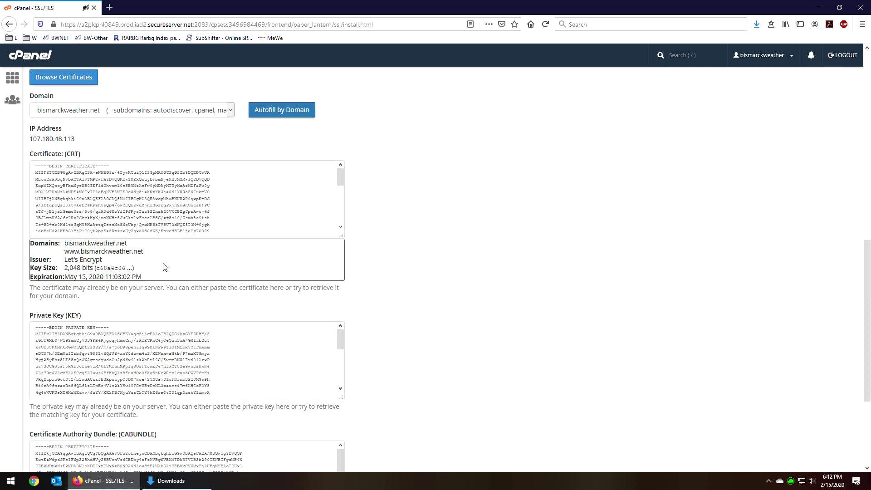
scroll(164, 267, "down", 1)
scroll(165, 266, "down", 1)
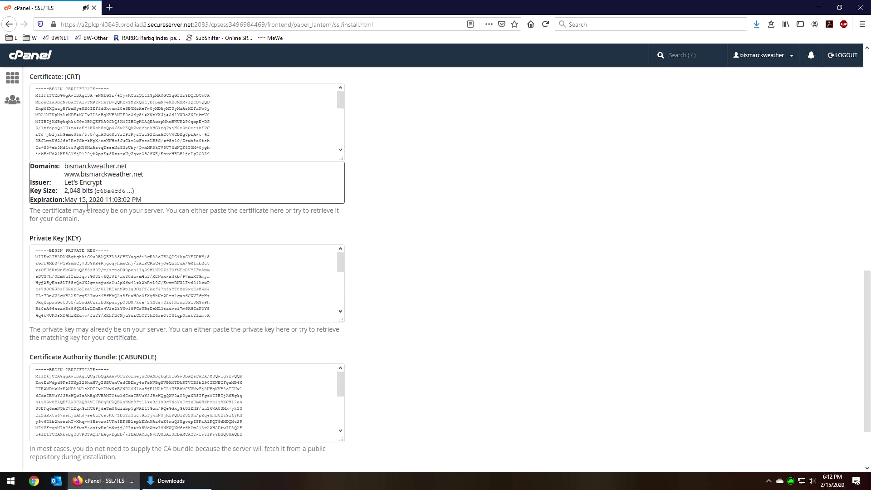
left_click_drag(105, 200, 54, 201)
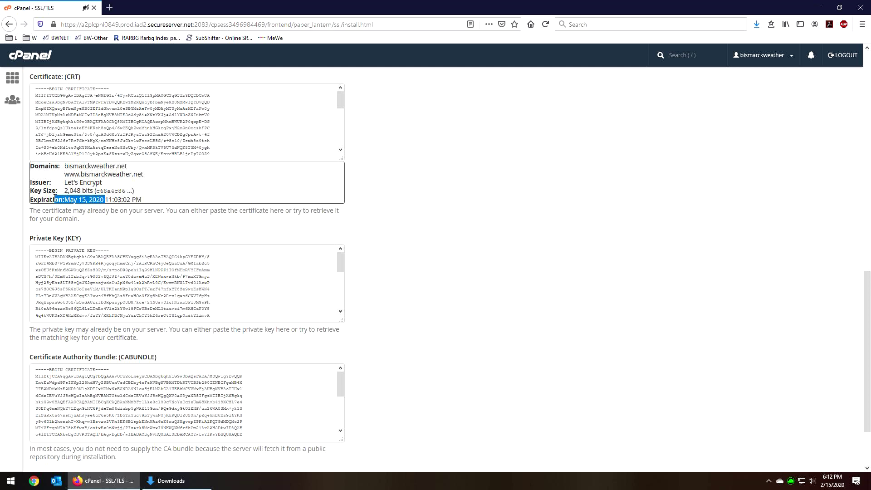
scroll(138, 225, "down", 2)
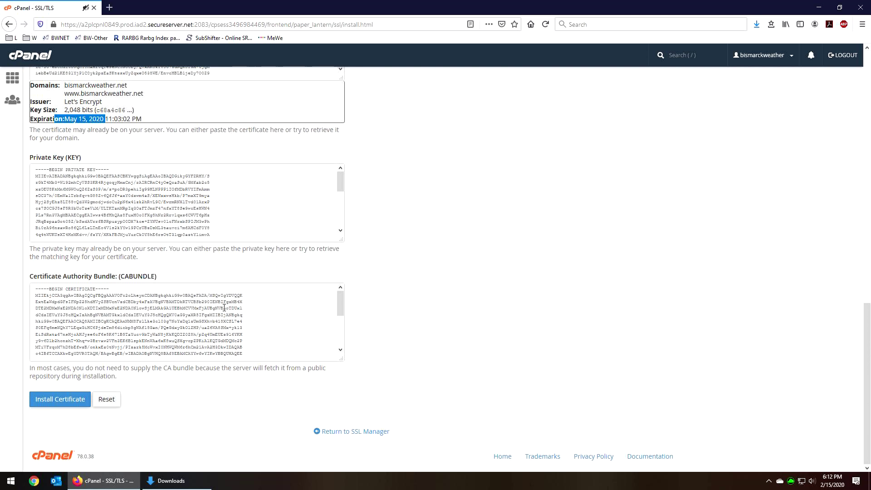
left_click(54, 402)
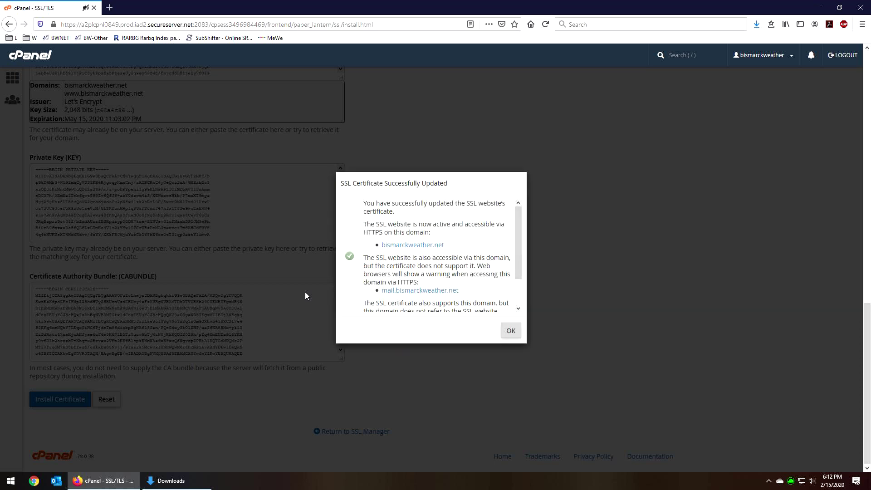
left_click(510, 331)
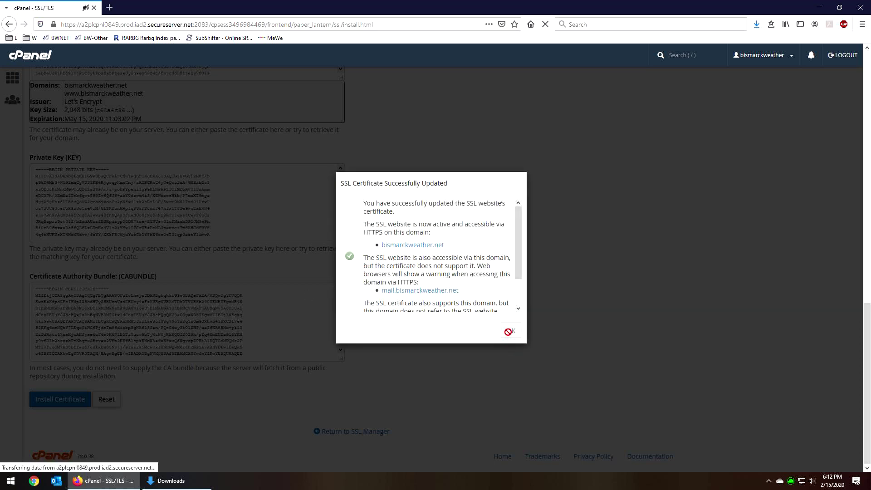
Check the certificate expiration of the bismarckweather.net entry among the installed SSL websites
scroll(507, 337, "down", 2)
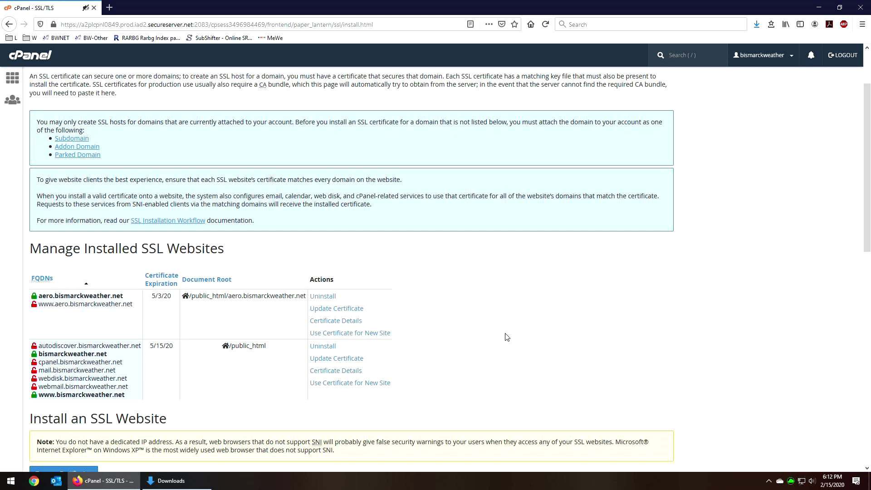
scroll(506, 337, "down", 1)
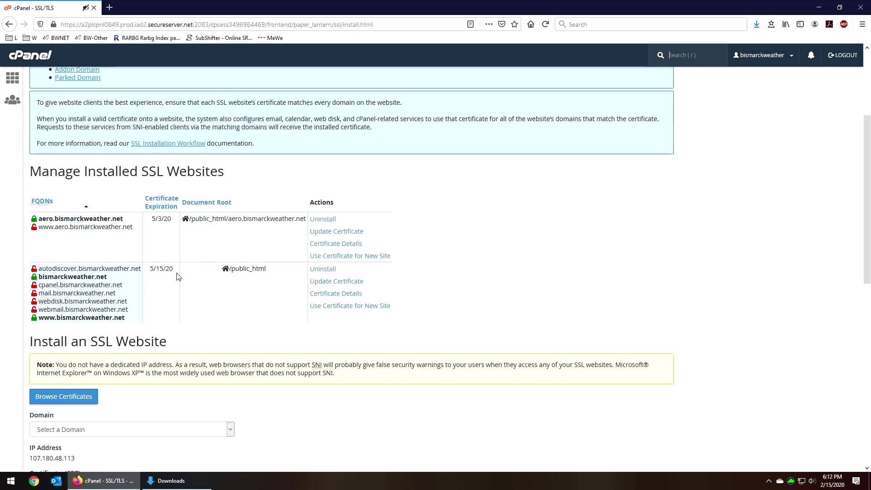
left_click_drag(175, 270, 151, 272)
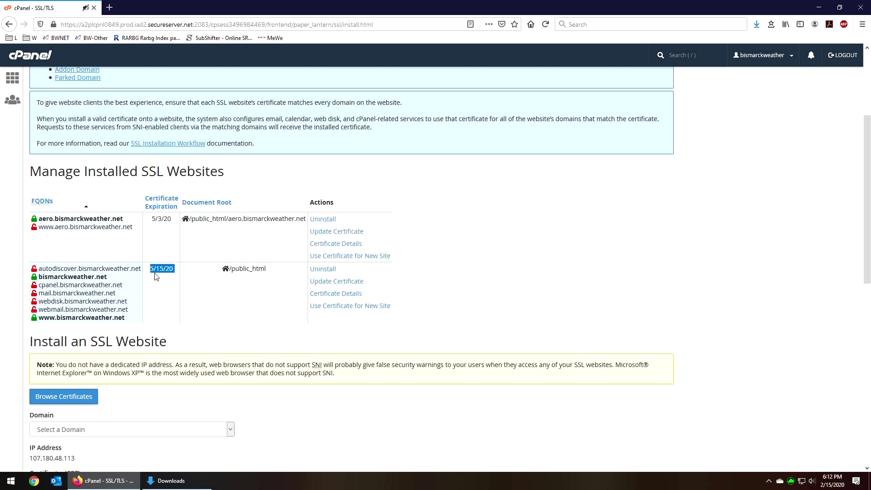
left_click(109, 8)
left_click(67, 39)
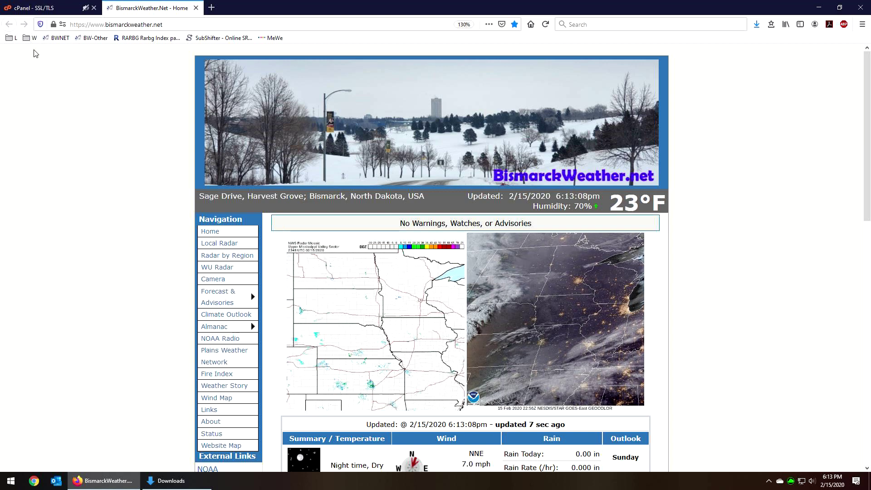
left_click(54, 25)
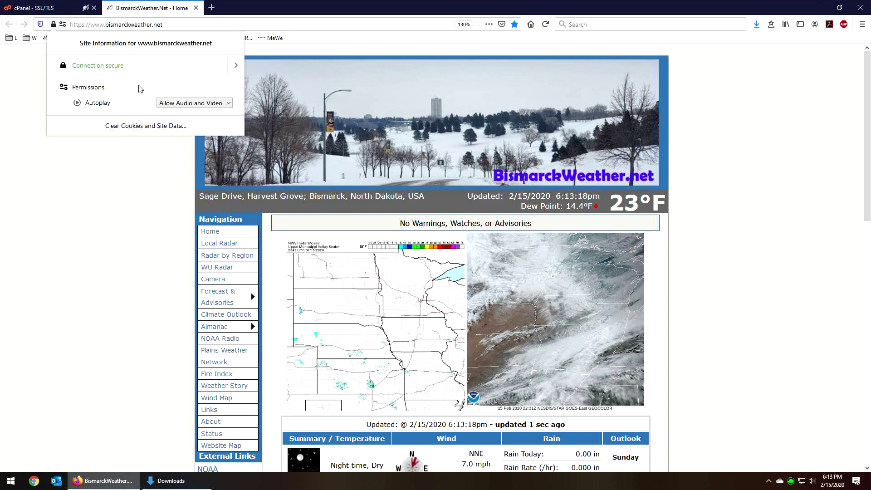
left_click(235, 64)
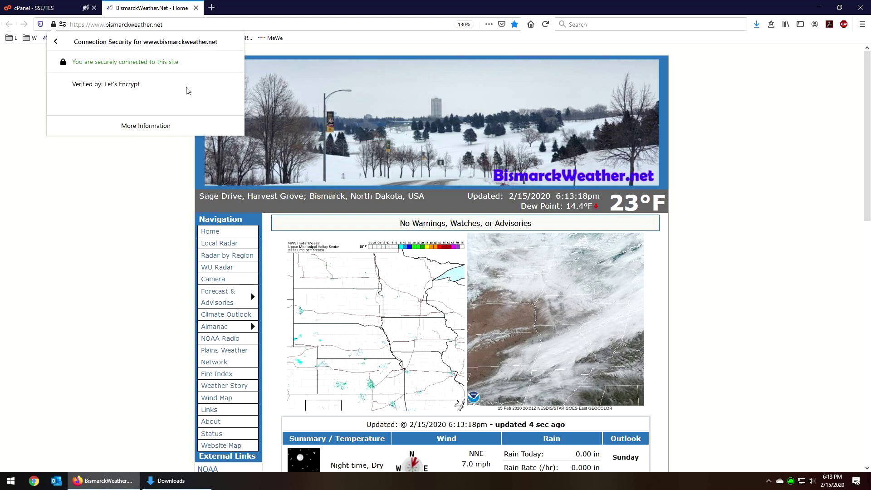
left_click(136, 126)
left_click_drag(98, 96, 40, 98)
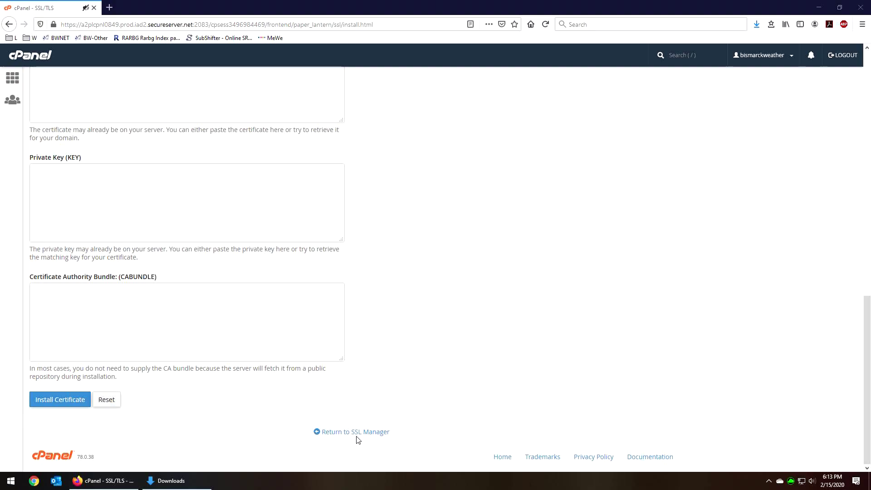
Delete the old private key "Main 2/3/2020" together with its dependent certificate and return to the key list
left_click(358, 436)
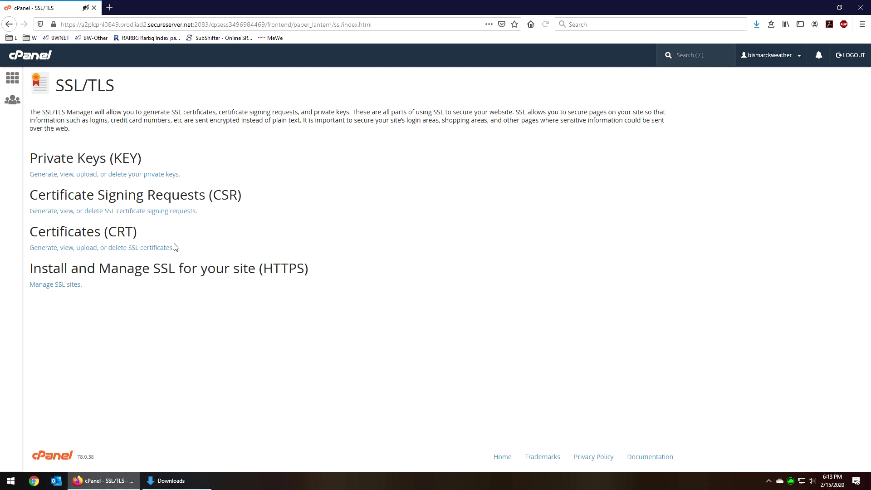
left_click(142, 181)
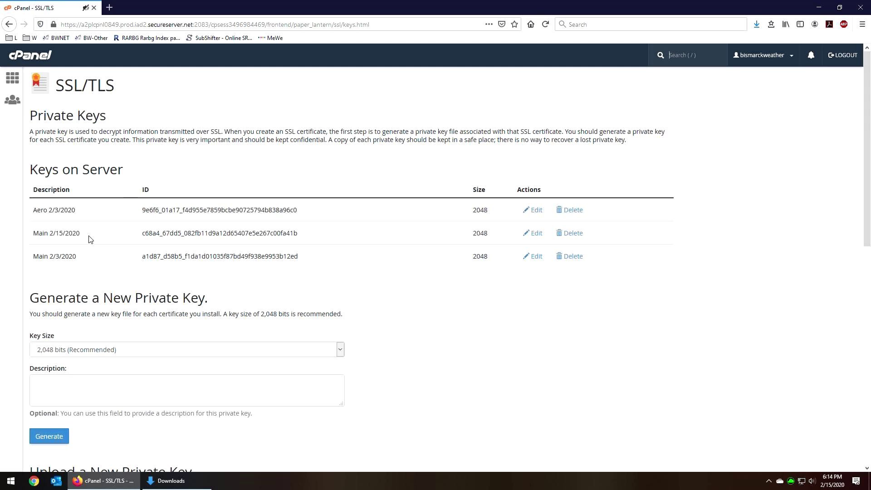
left_click_drag(86, 257, 24, 262)
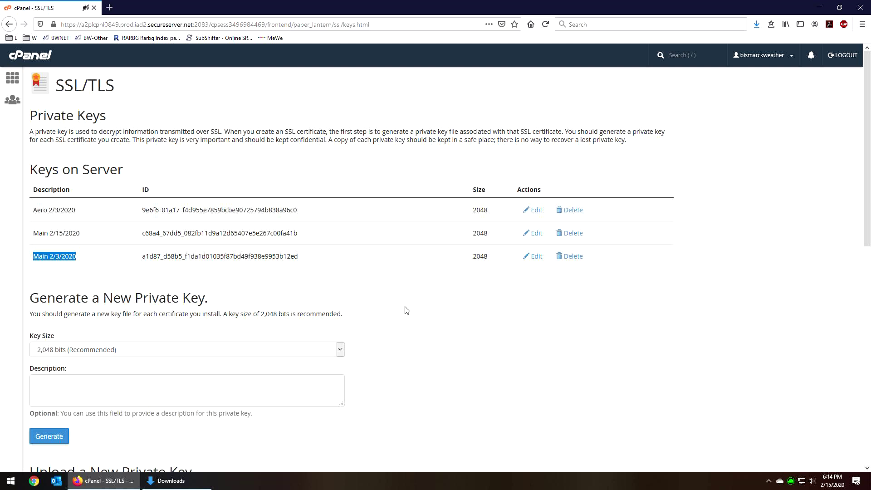
left_click(563, 258)
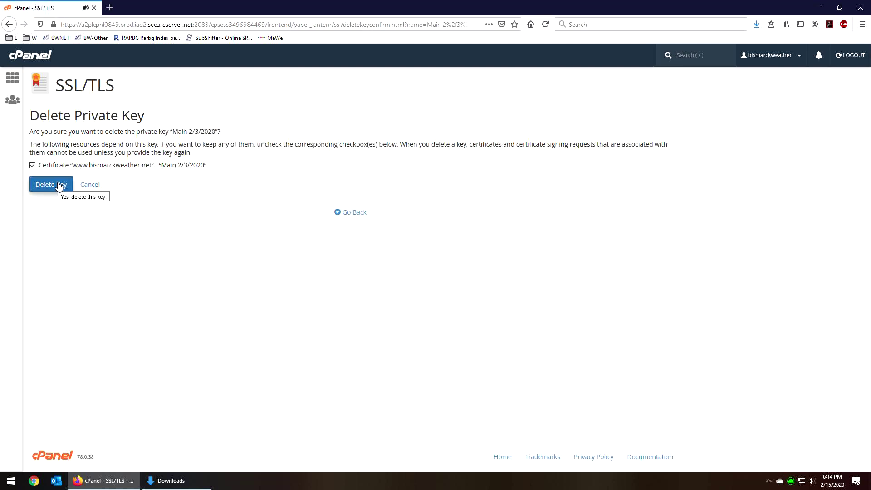
left_click(59, 186)
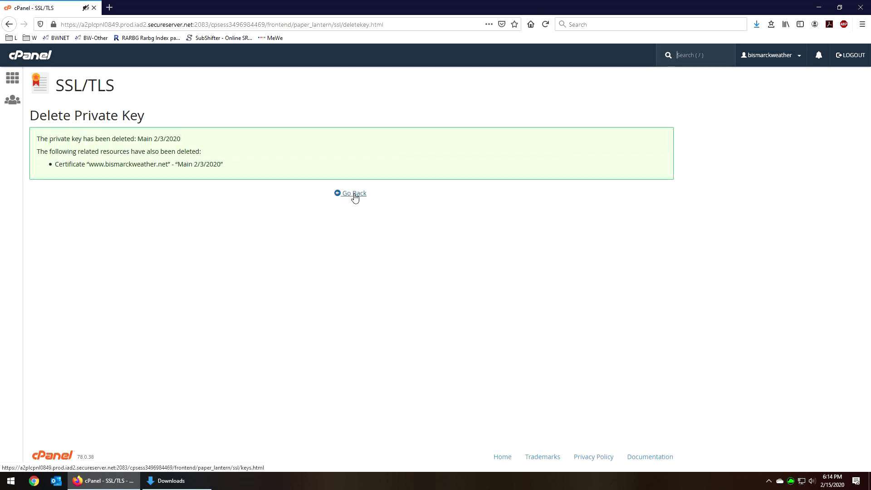
left_click(354, 193)
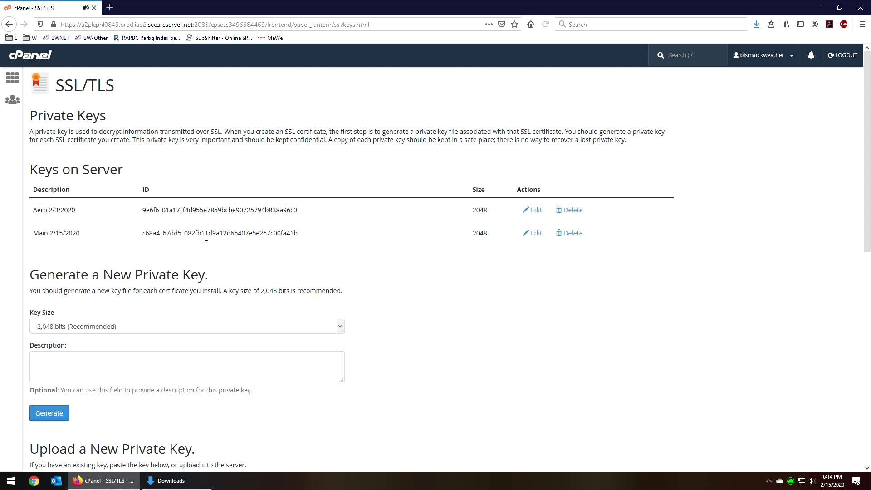
Return to the SSL manager and open the list of SSL certificates to review those remaining on the server
scroll(206, 237, "down", 10)
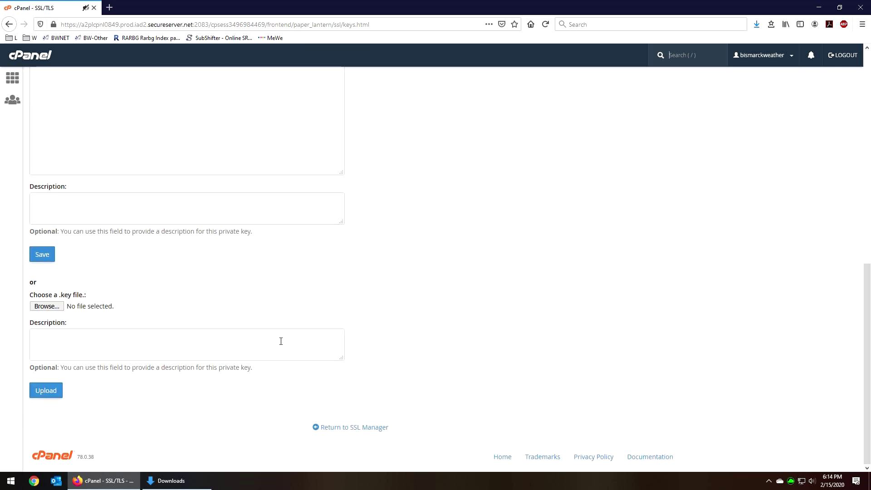
left_click(330, 426)
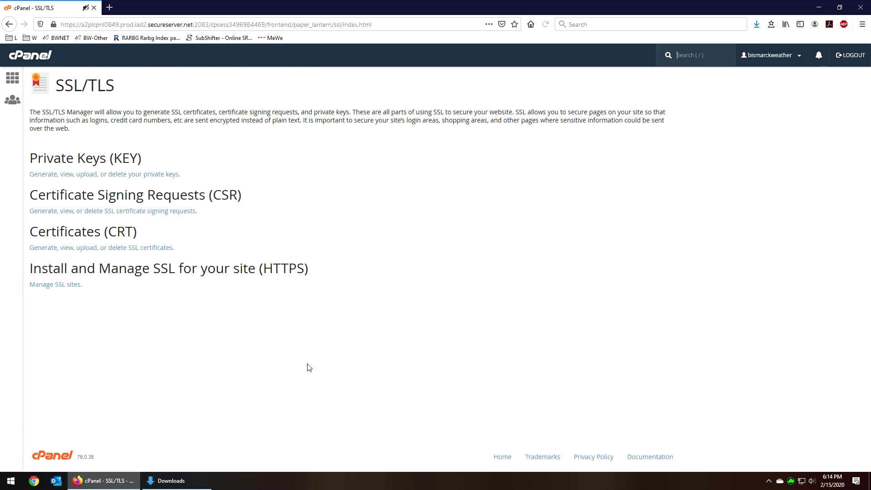
left_click(151, 253)
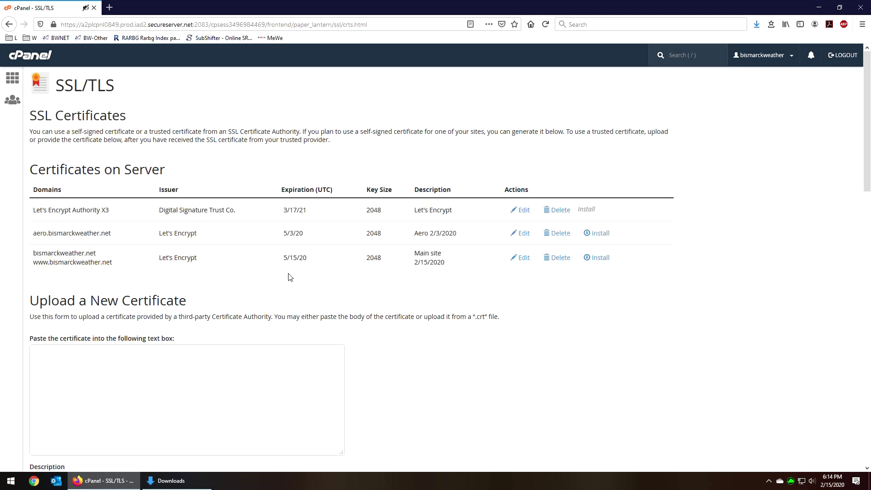
Open _.htaccess_Secure from the Saratoga folder in Notepad++ and highlight the two HTTPS redirect lines, then the RewriteEngine On line
scroll(290, 277, "down", 7)
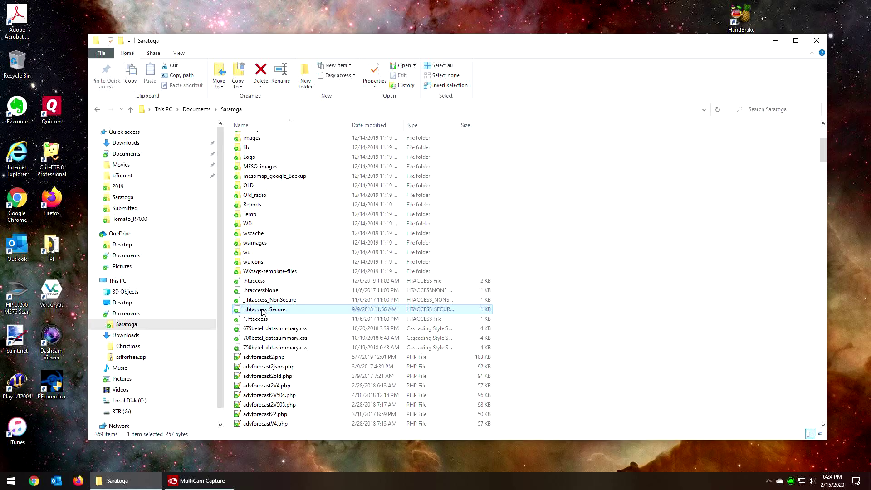
right_click(263, 312)
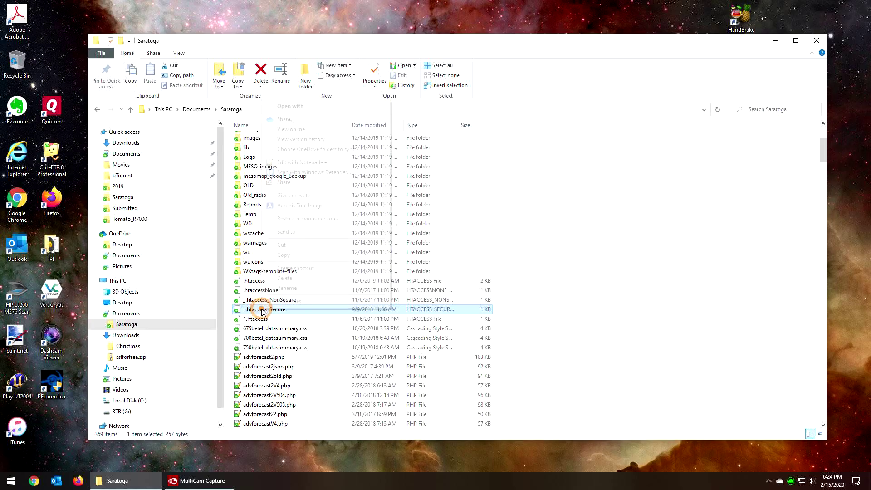
left_click(316, 167)
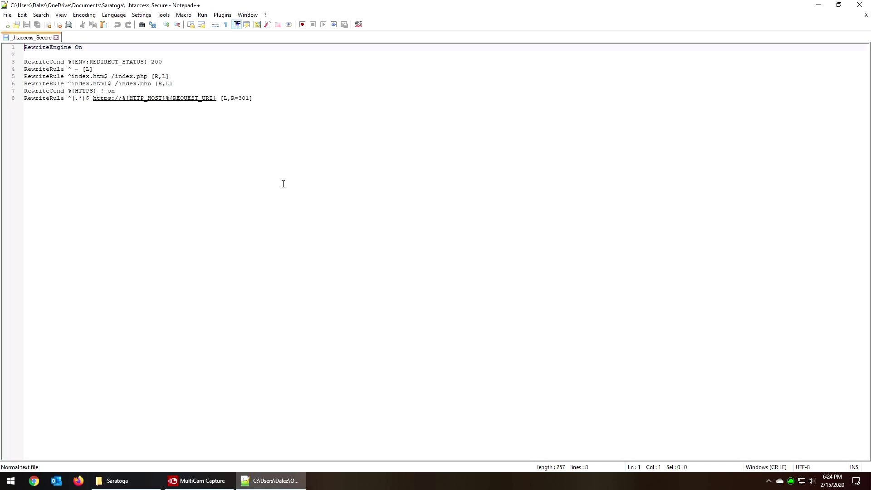
left_click_drag(259, 100, 24, 91)
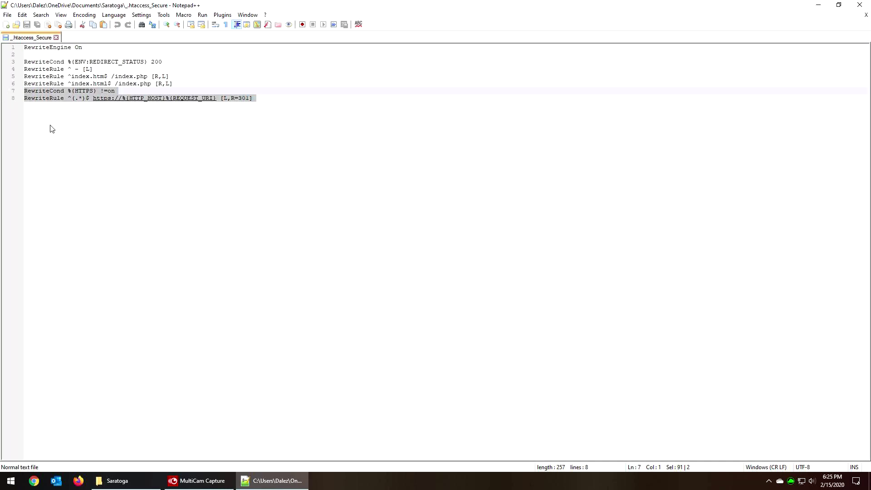
left_click_drag(94, 47, 24, 48)
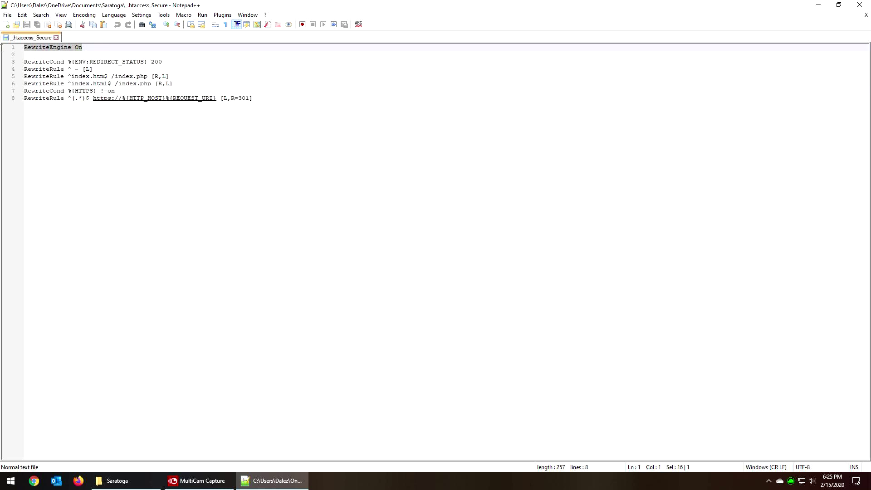